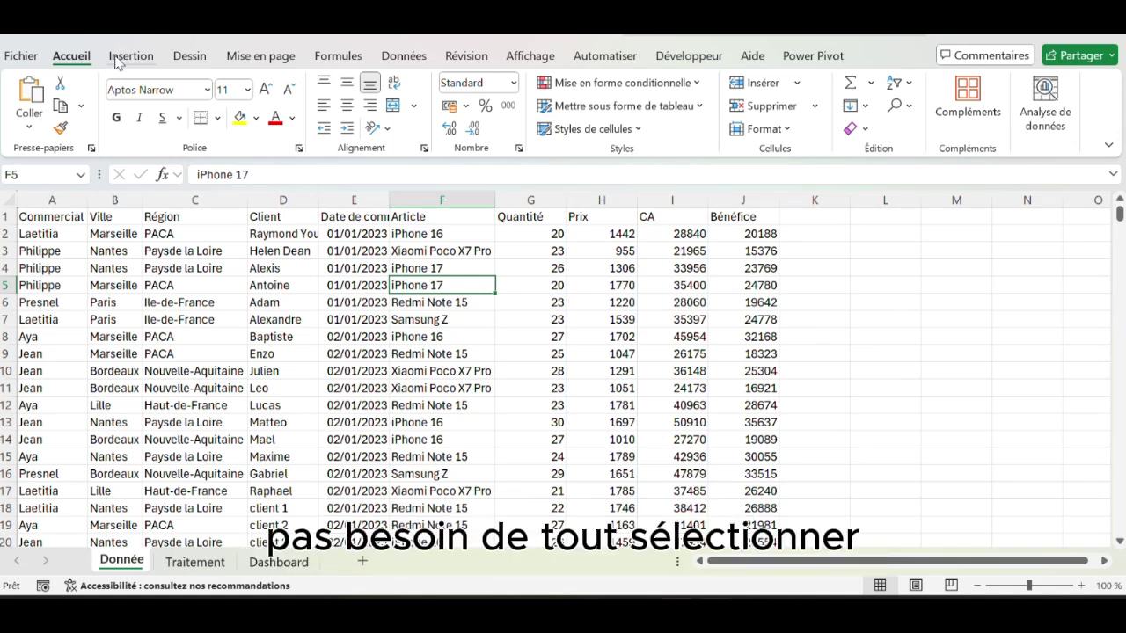
# Insert a pivot table based on the range Donnée!$A$1:$J$417 in a new worksheet
pyautogui.click(123, 56)
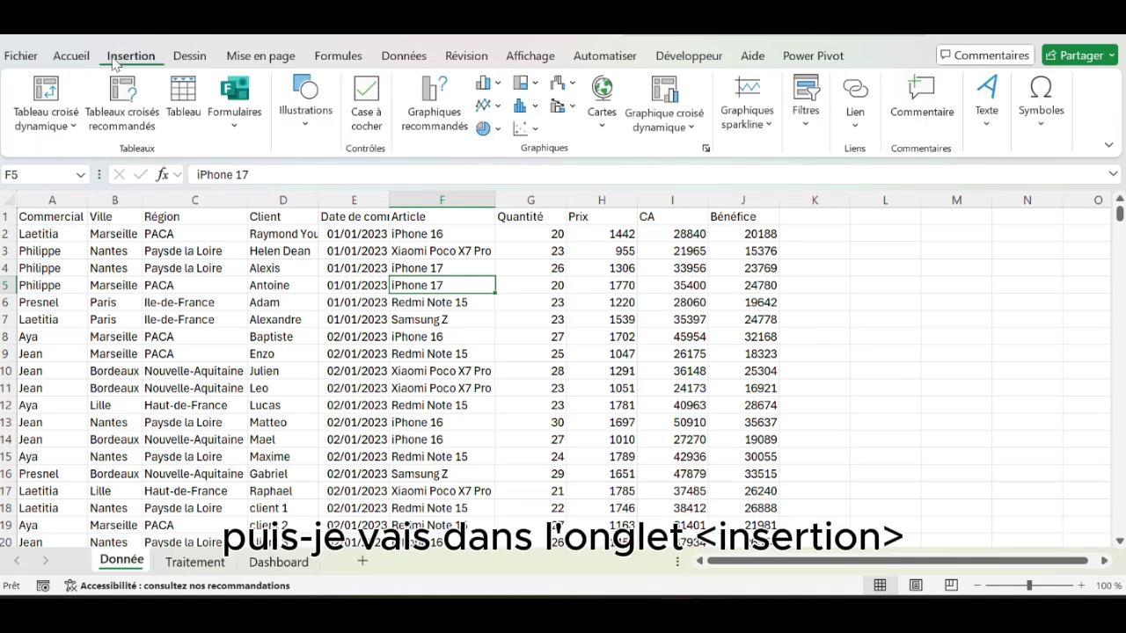
pyautogui.click(54, 123)
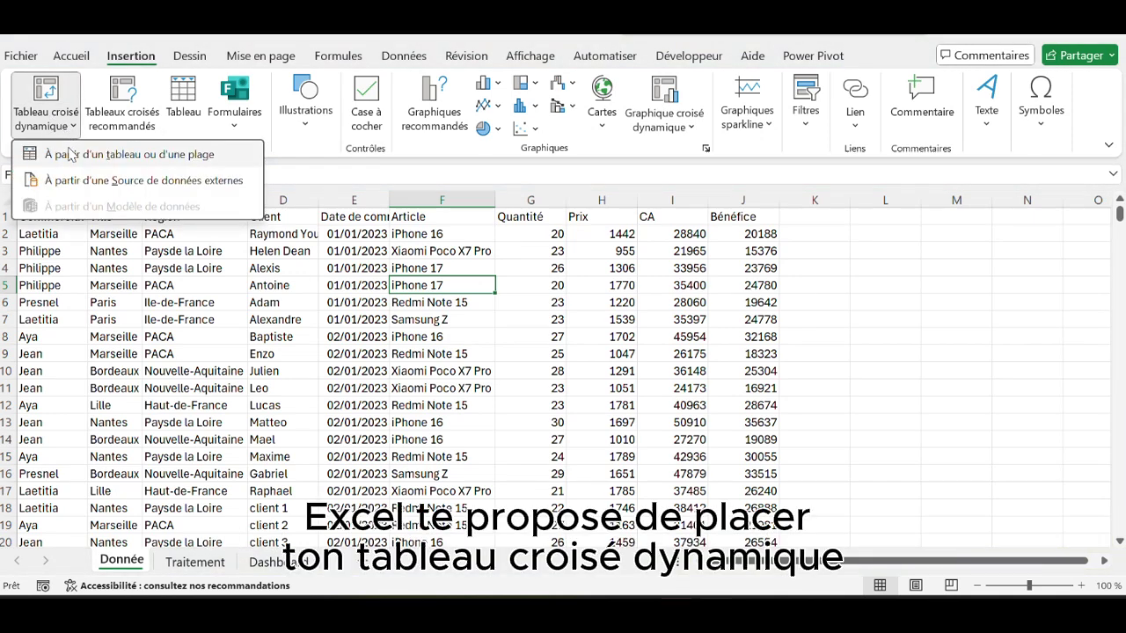
pyautogui.click(70, 154)
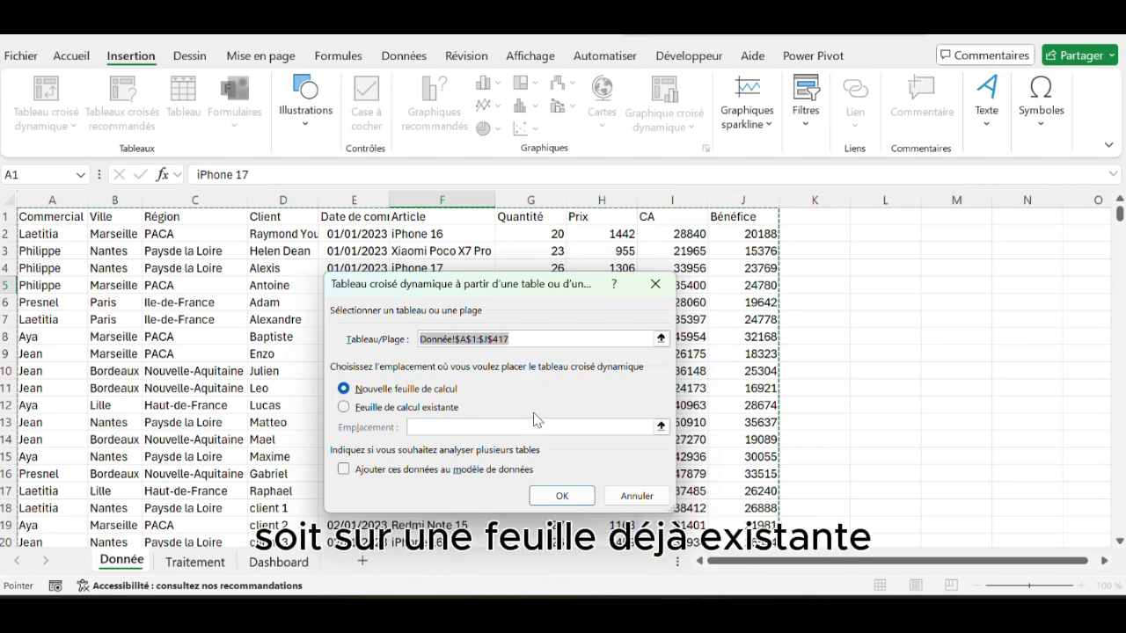
pyautogui.click(558, 495)
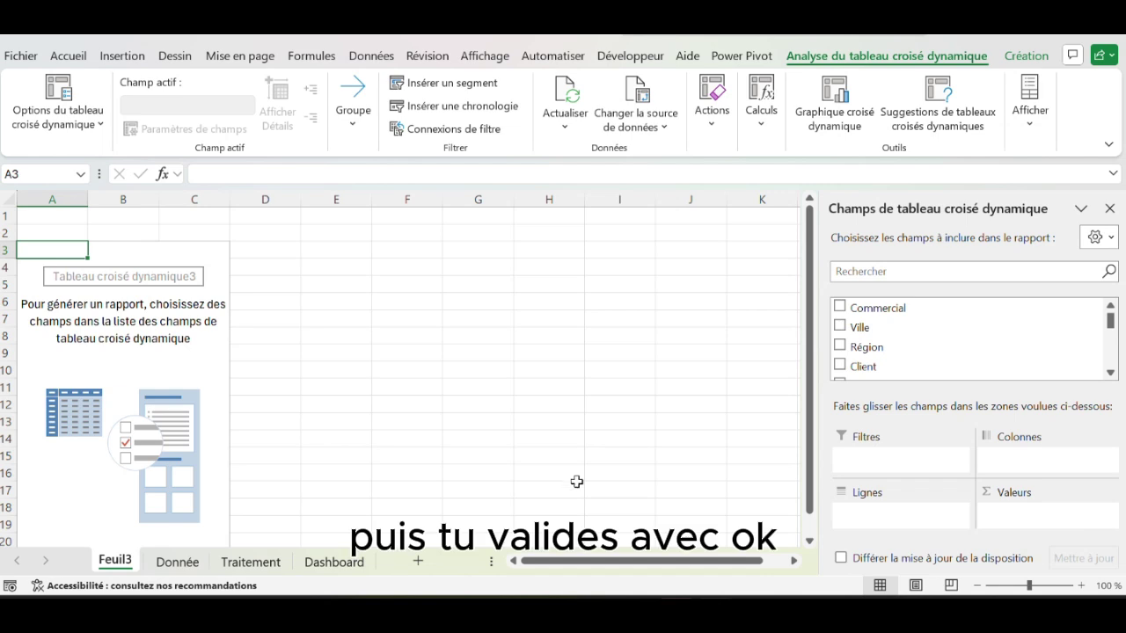
# Add the Article field to the pivot table's rows and refresh the pivot table
pyautogui.scroll(-1, 873, 354)
pyautogui.scroll(-1, 874, 355)
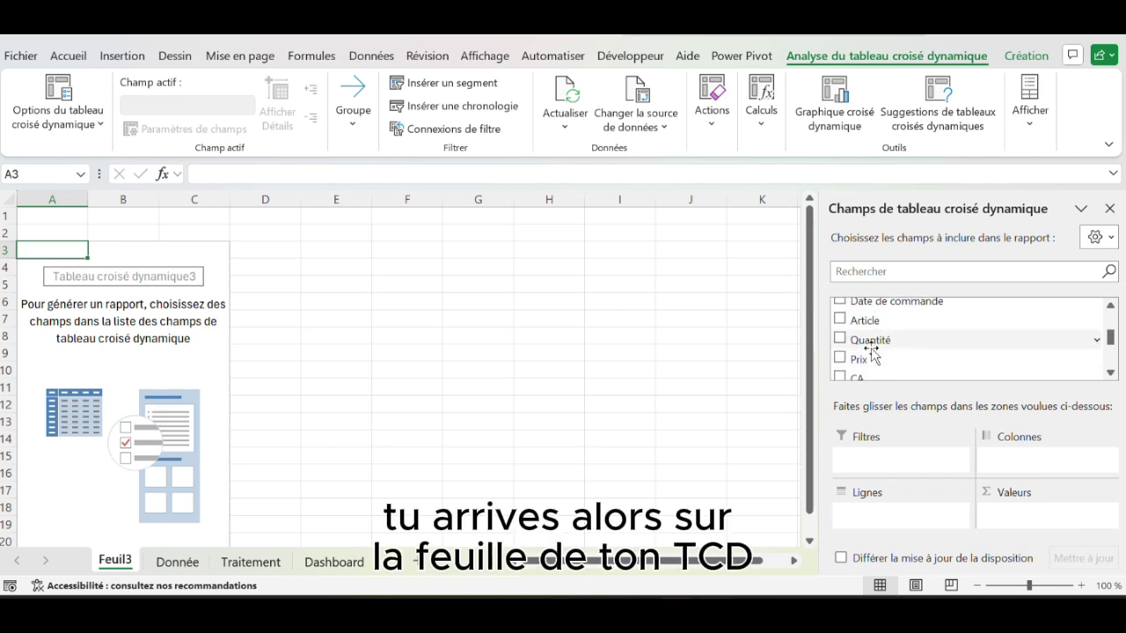
pyautogui.click(840, 320)
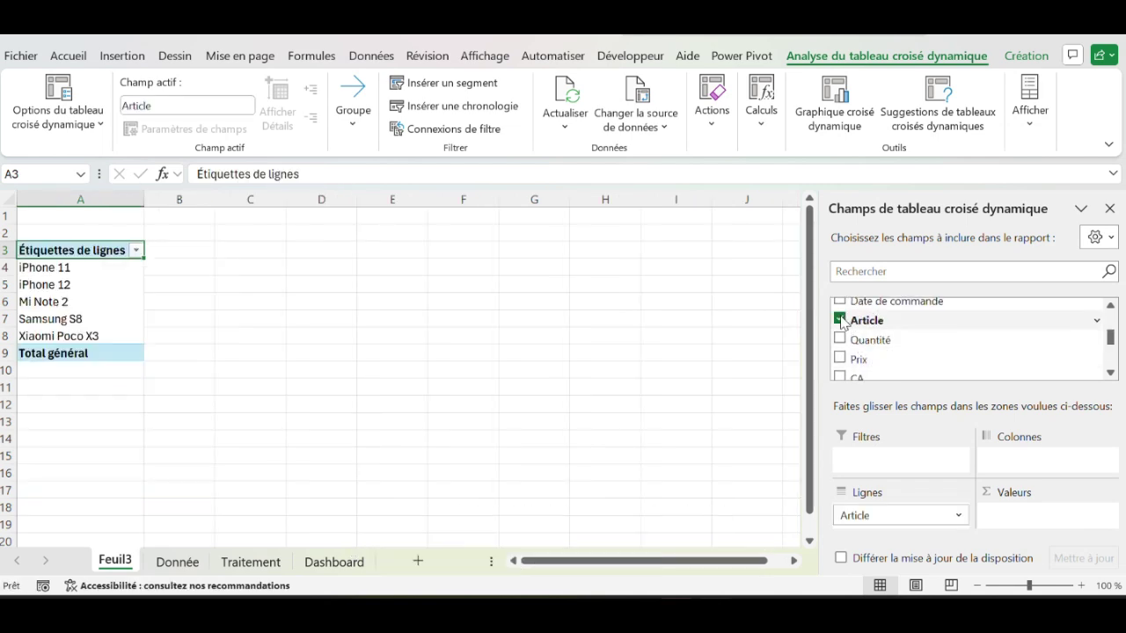
pyautogui.rightClick(109, 253)
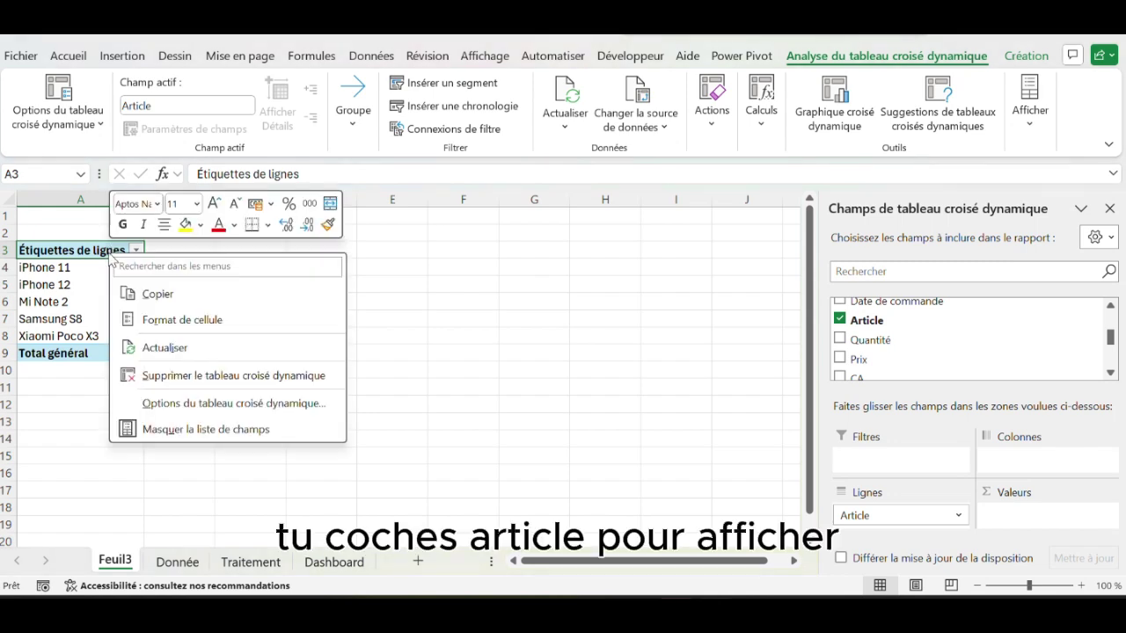
pyautogui.click(160, 348)
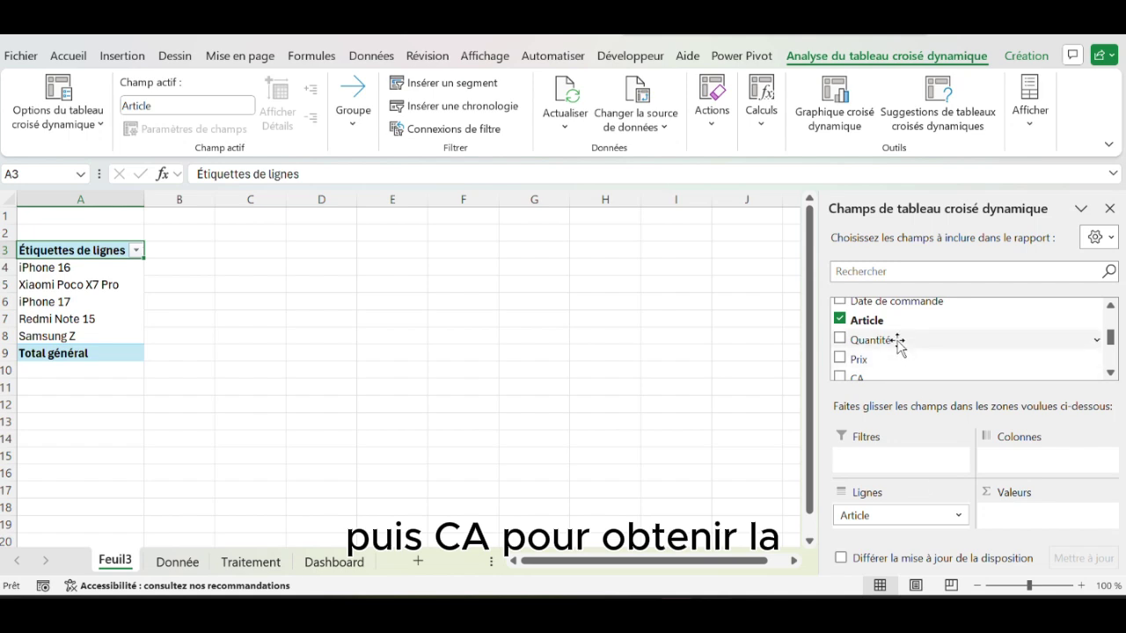
# Add the CA field as a pivot table value and show it as % du total de la colonne
pyautogui.click(840, 377)
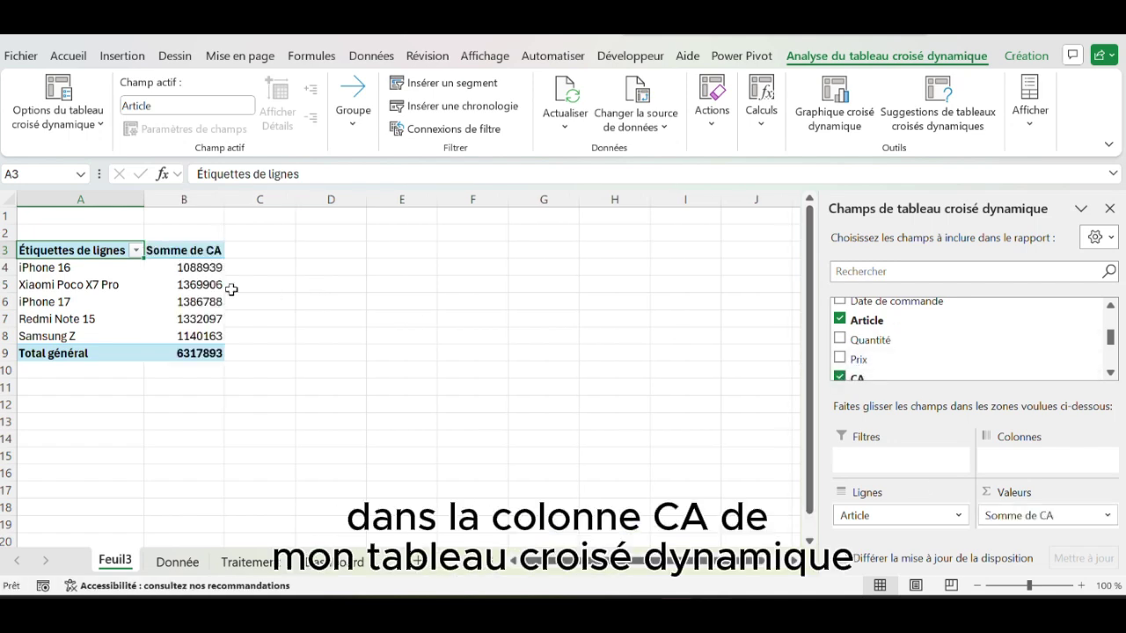
pyautogui.scroll(-4, 185, 284)
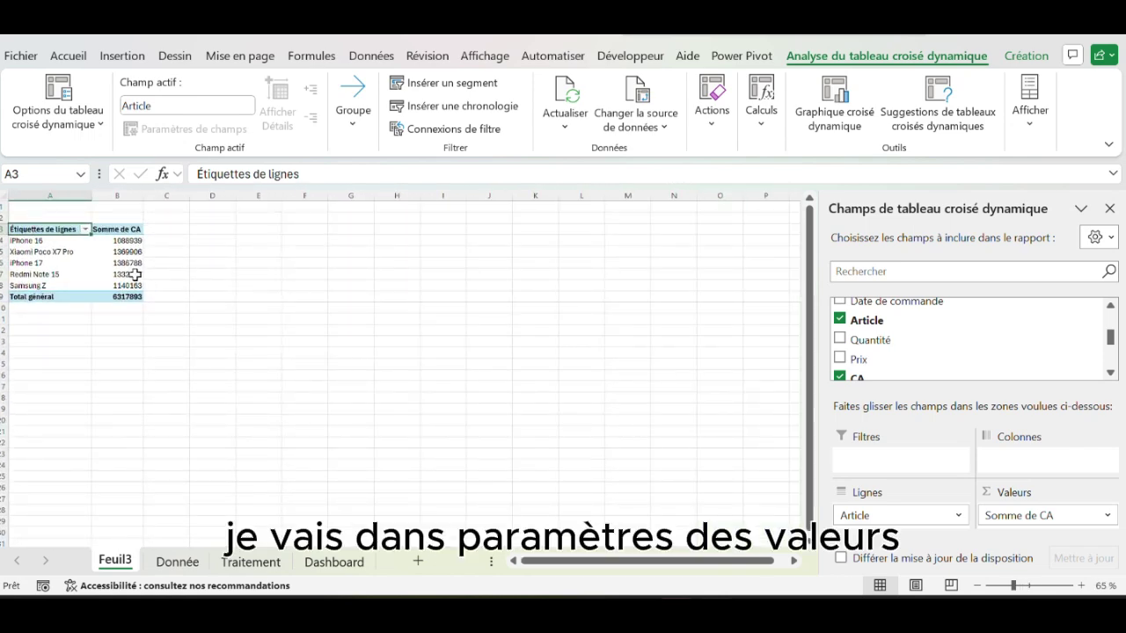
pyautogui.rightClick(113, 264)
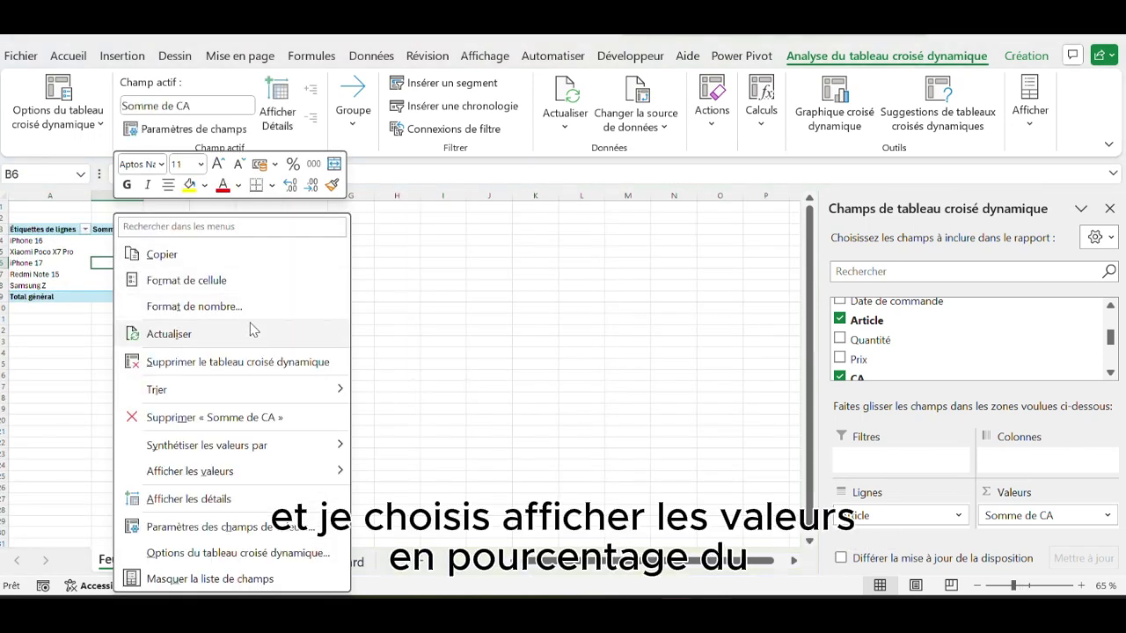
pyautogui.moveTo(232, 445)
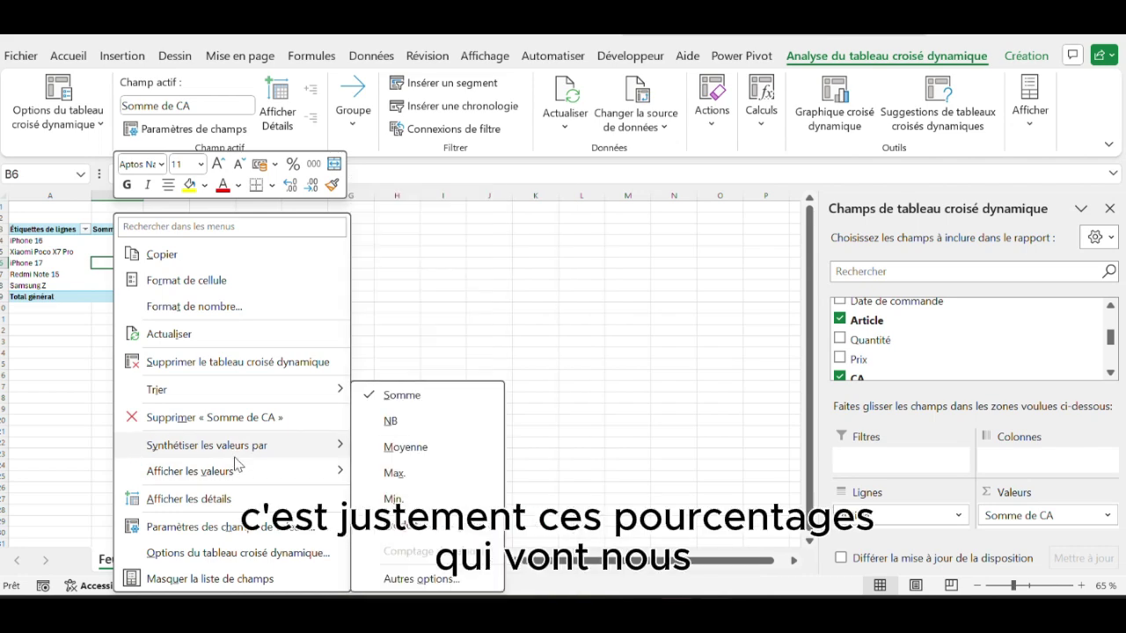
pyautogui.moveTo(230, 471)
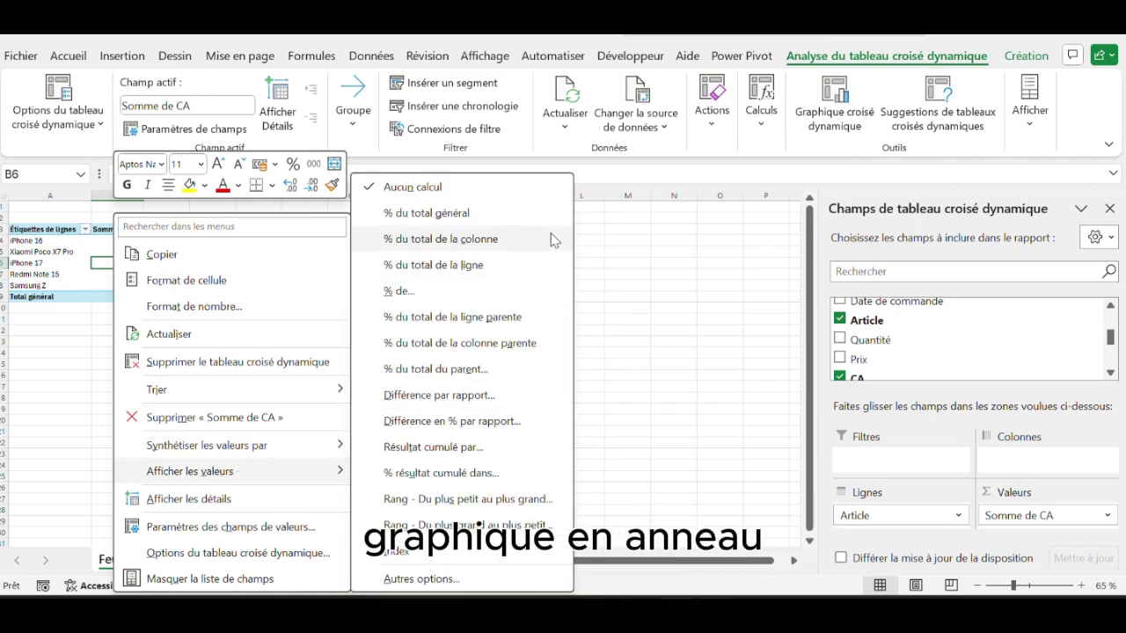
pyautogui.click(552, 238)
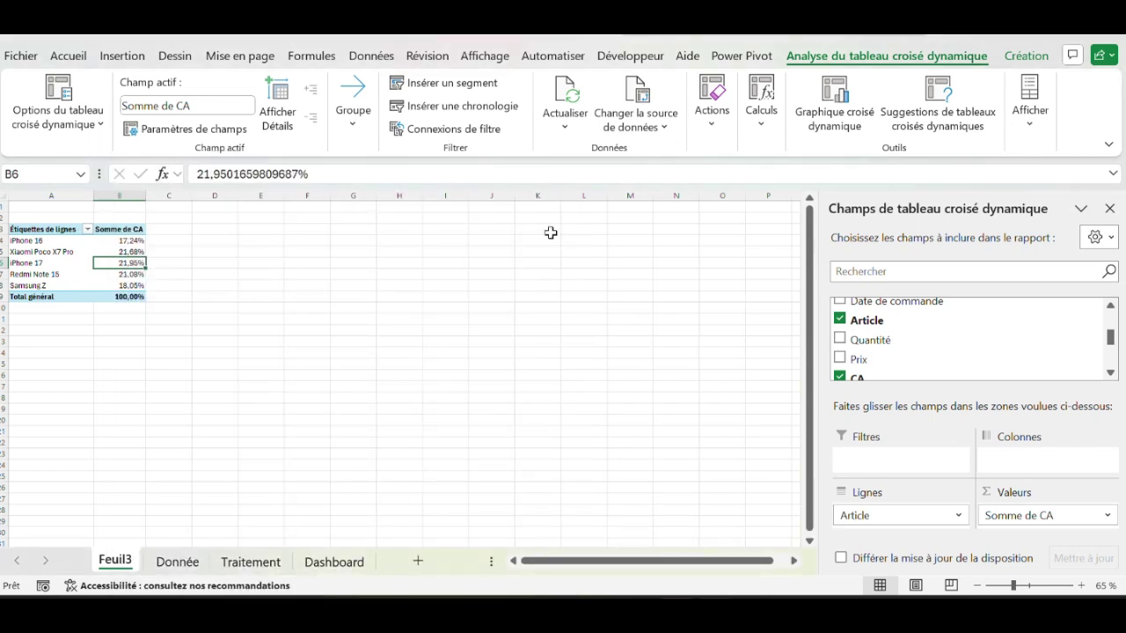
# Enter the formula =1-B4 in cell C4 and fill it down to C8 beside the pivot table
pyautogui.click(160, 239)
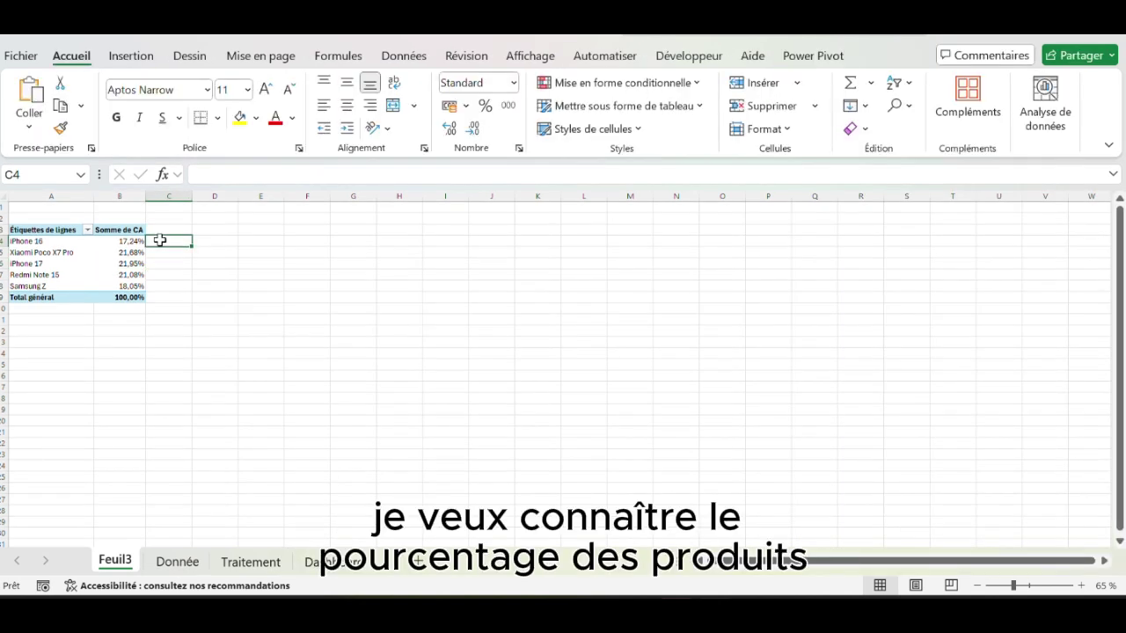
pyautogui.write('=1')
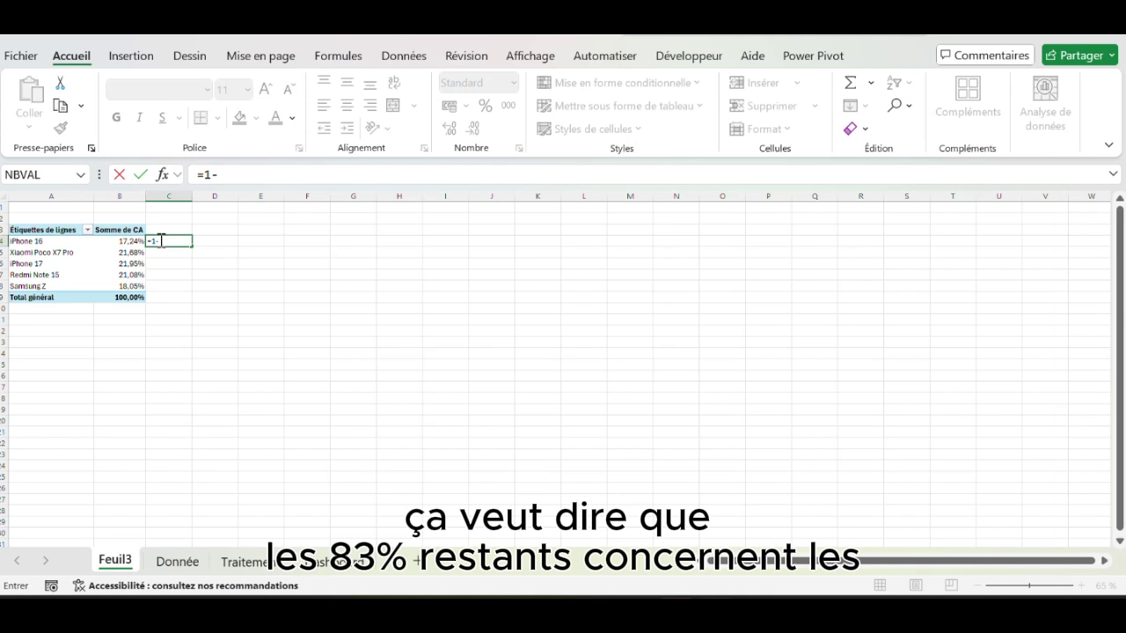
pyautogui.write('-B4')
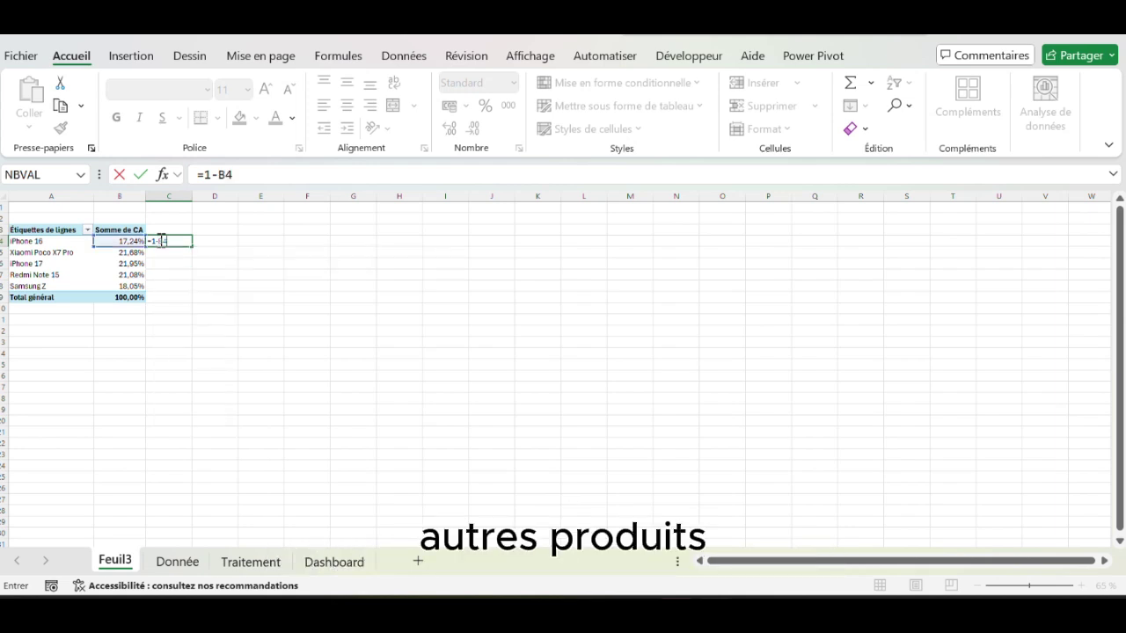
pyautogui.press('Return')
pyautogui.click(159, 241)
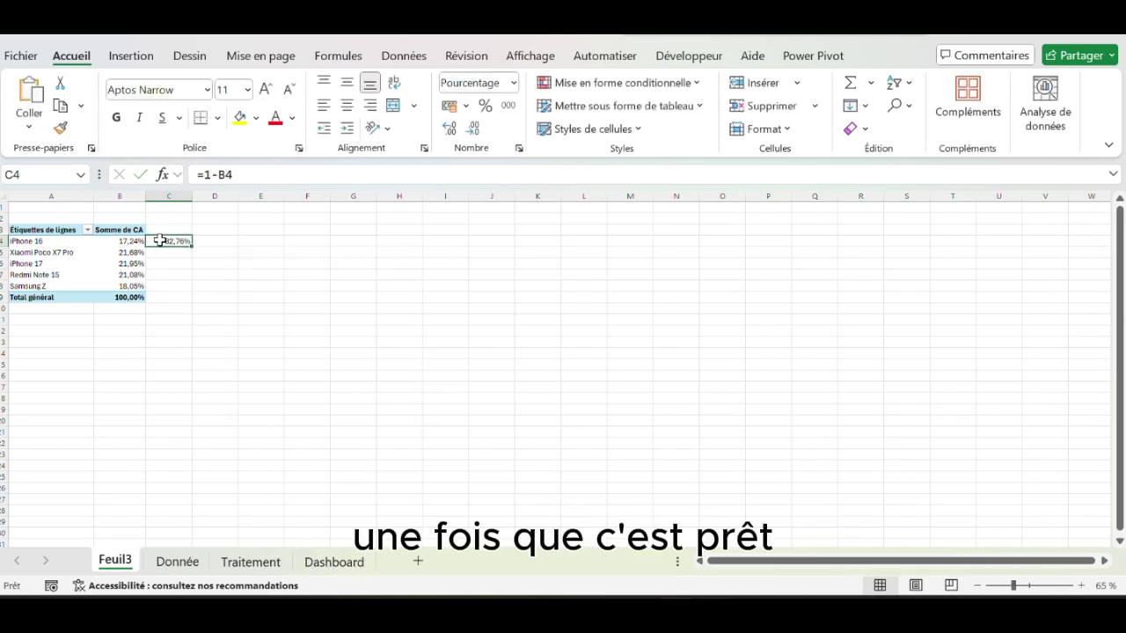
pyautogui.moveTo(196, 245); pyautogui.dragTo(177, 296)
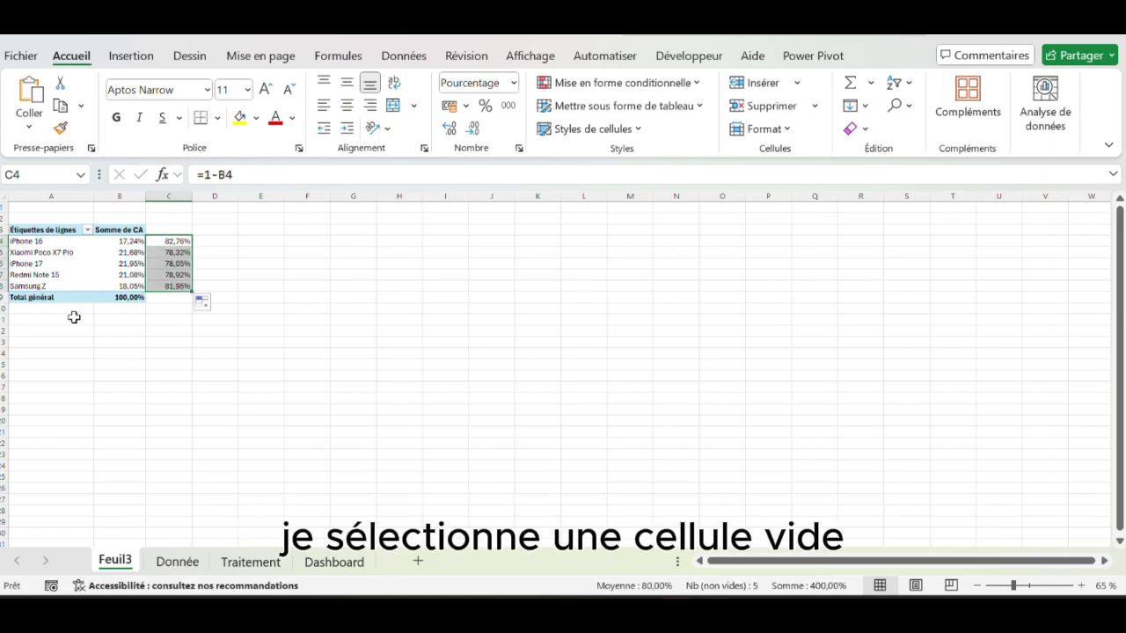
# Insert an empty doughnut chart from blank cell A12, then place it below the pivot table and shrink it to columns A and B
pyautogui.click(39, 329)
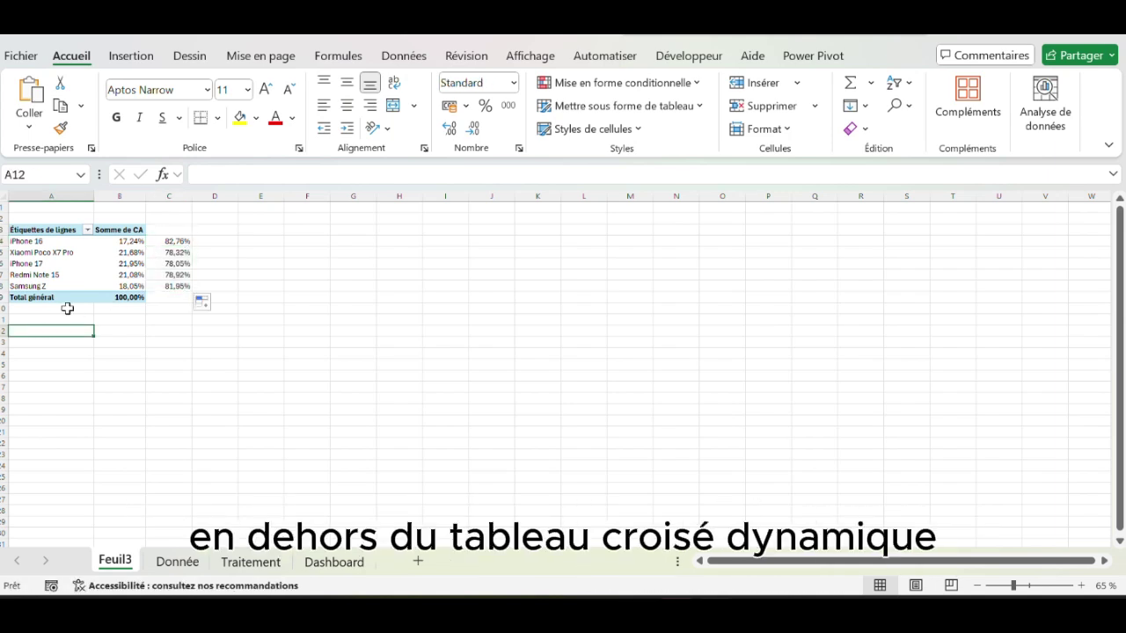
pyautogui.click(132, 55)
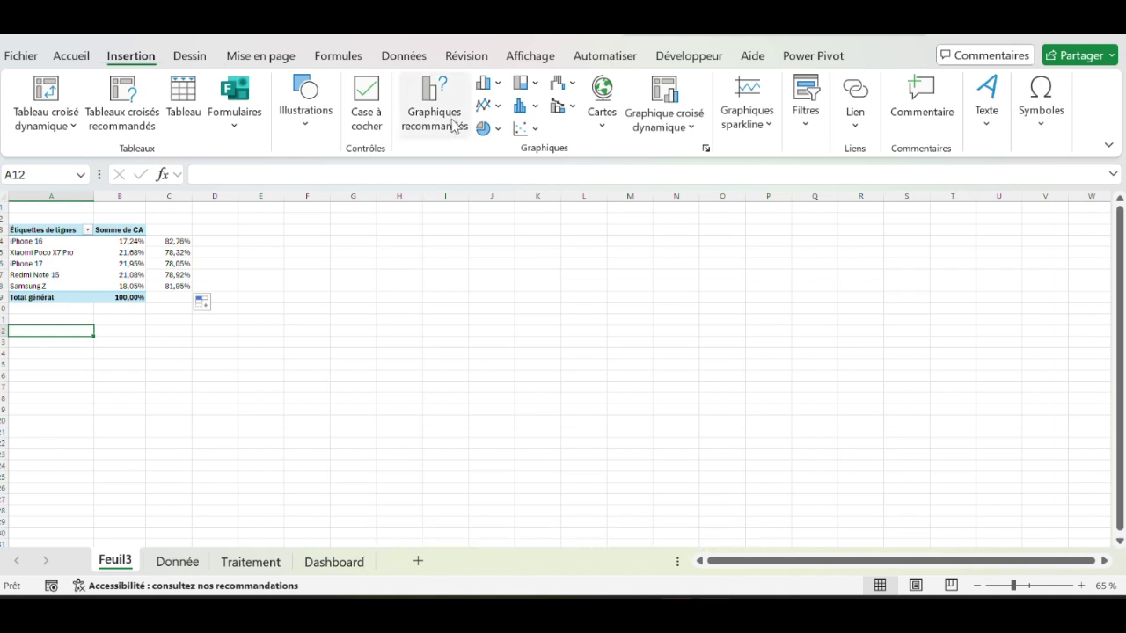
pyautogui.click(501, 128)
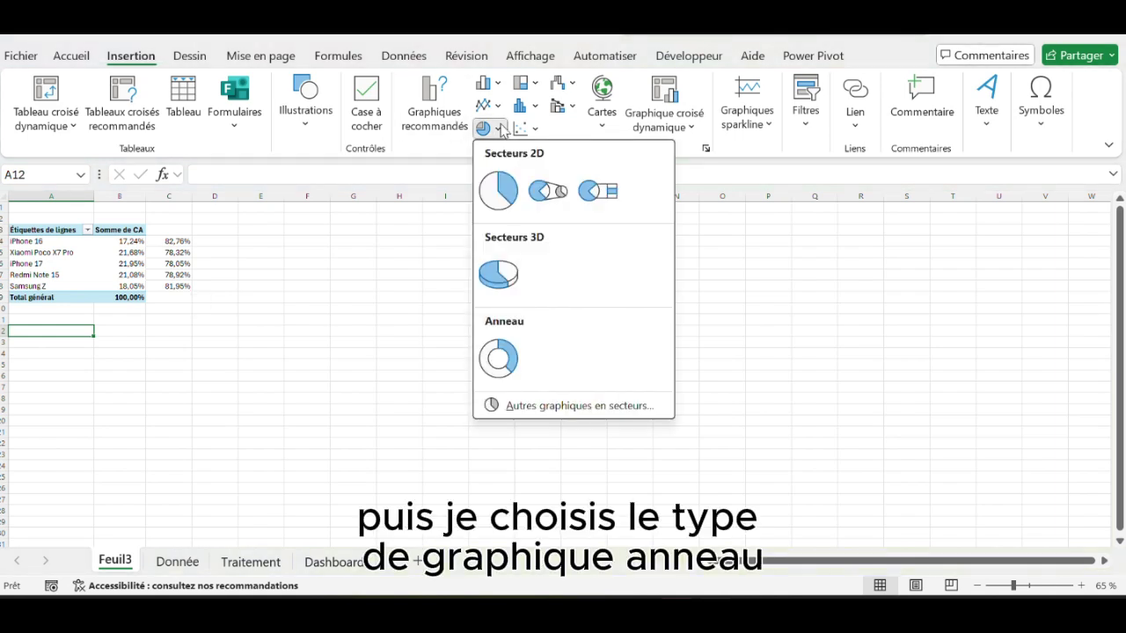
pyautogui.click(504, 357)
pyautogui.moveTo(492, 320); pyautogui.dragTo(80, 344)
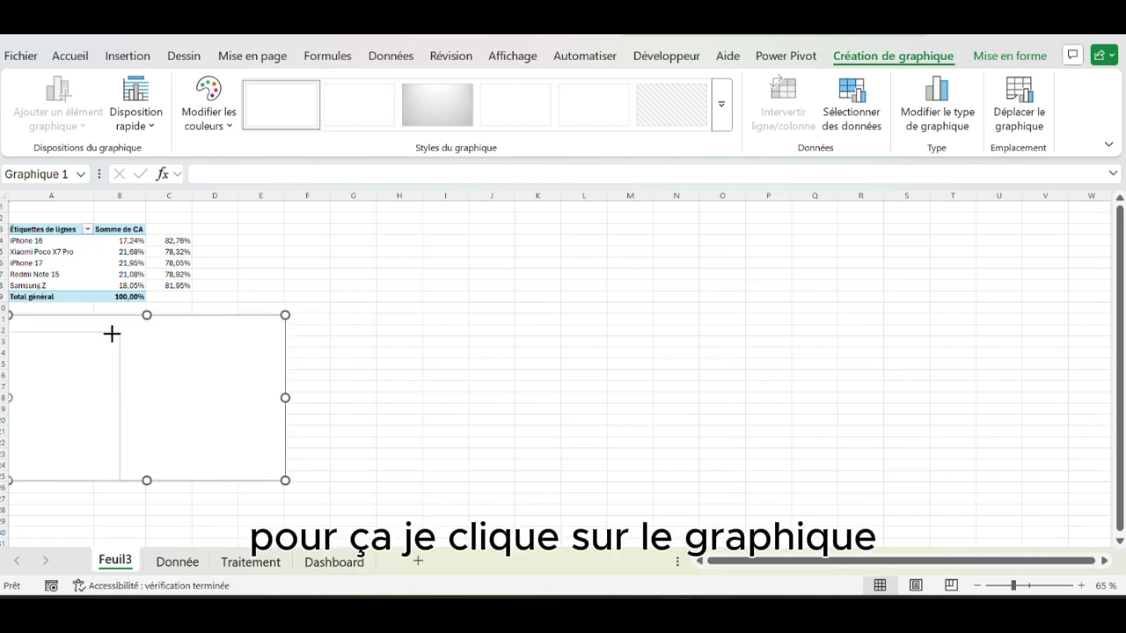
pyautogui.moveTo(138, 356); pyautogui.dragTo(107, 357)
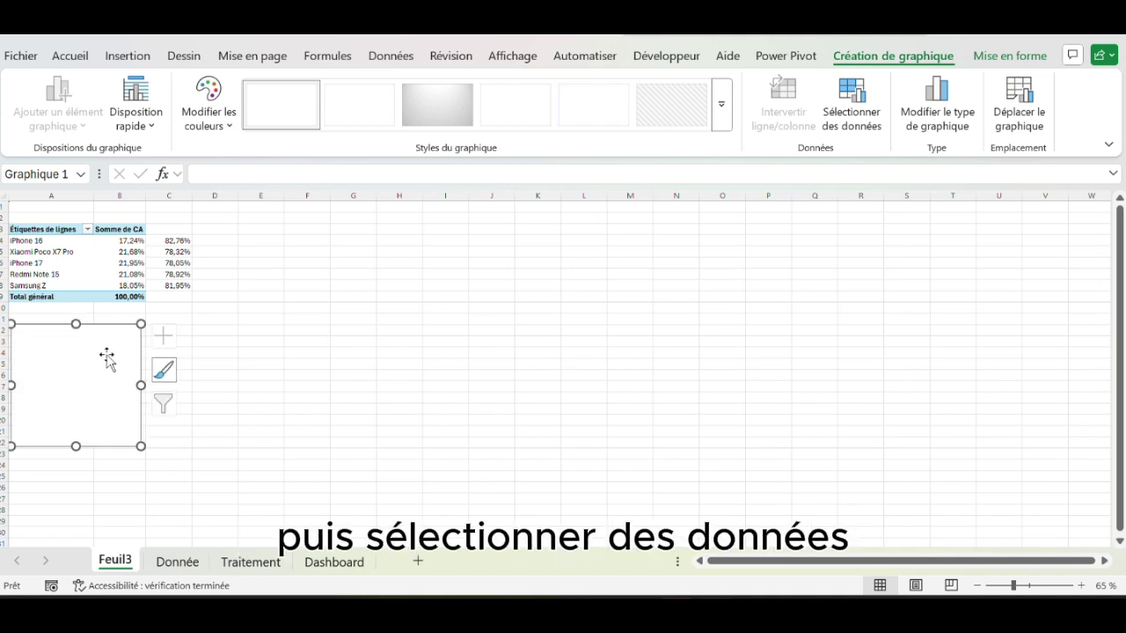
# Add a data series named Article to the empty doughnut chart
pyautogui.click(857, 110)
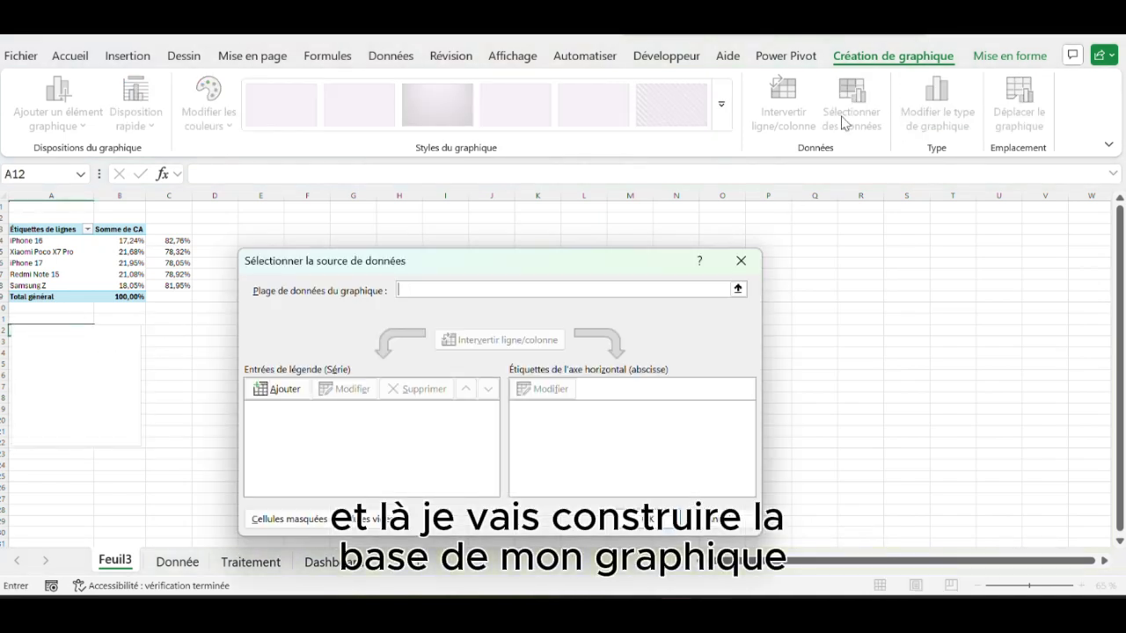
pyautogui.click(280, 389)
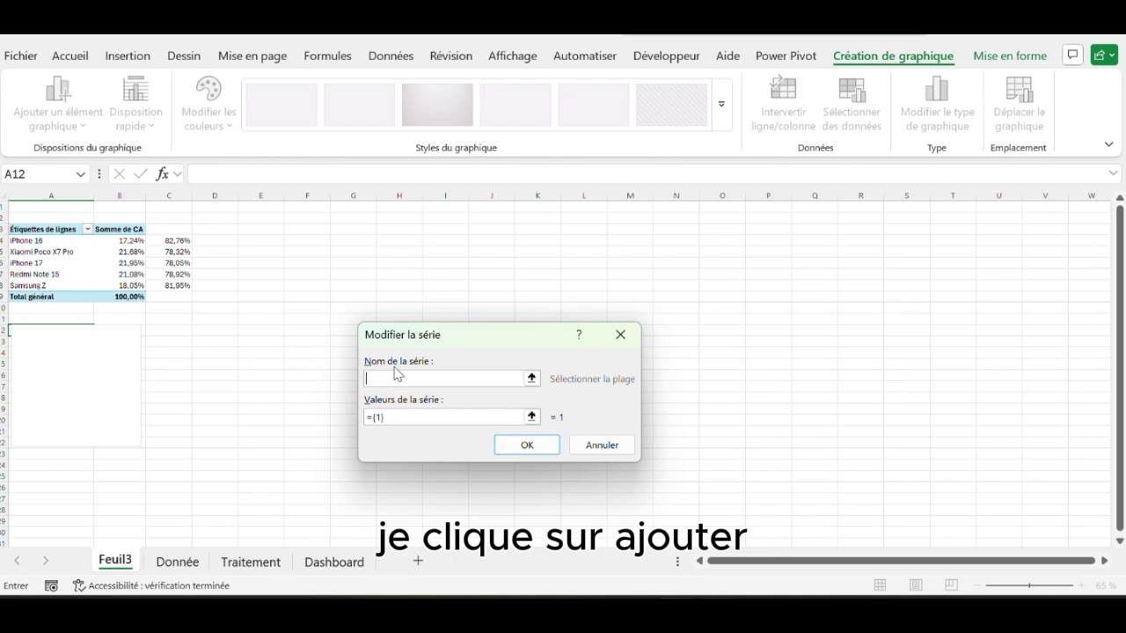
pyautogui.write('Article')
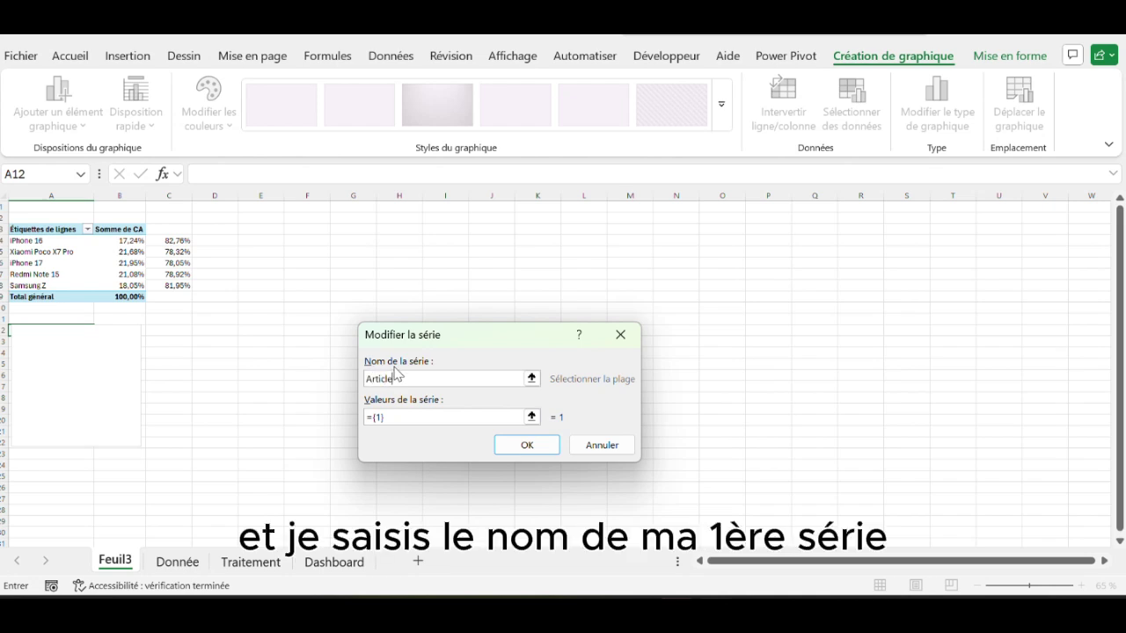
# Set the Article series values to twenty 1s separated by commas and apply the chart's data source
pyautogui.click(390, 416)
pyautogui.press('BackSpace')
pyautogui.press('BackSpace')
pyautogui.press('BackSpace')
pyautogui.press('BackSpace')
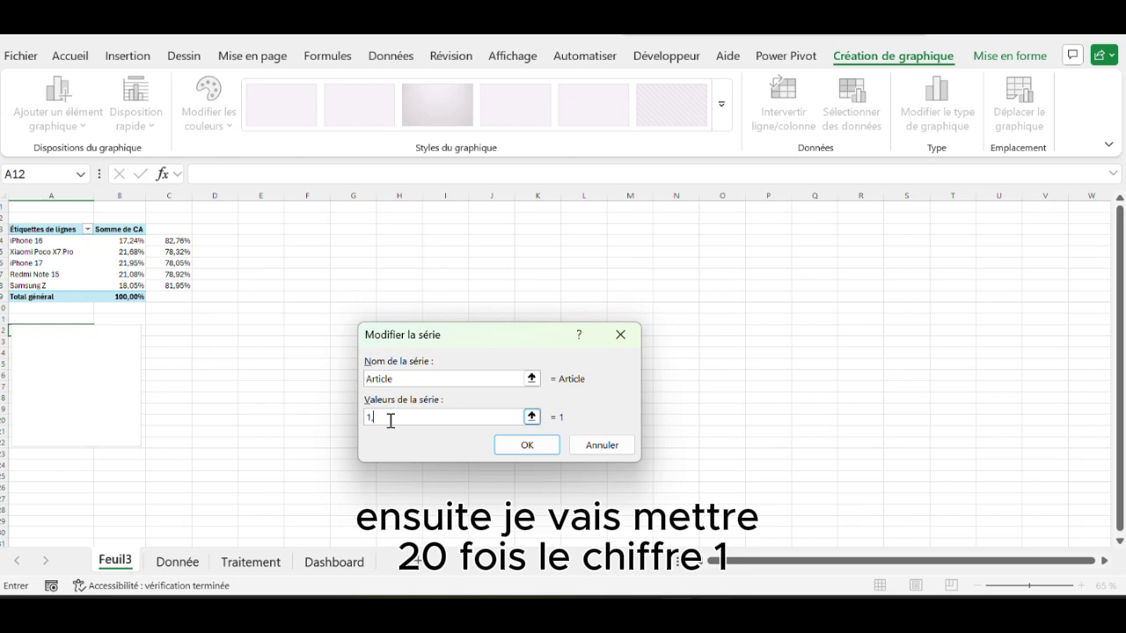
pyautogui.write('1,1,1')
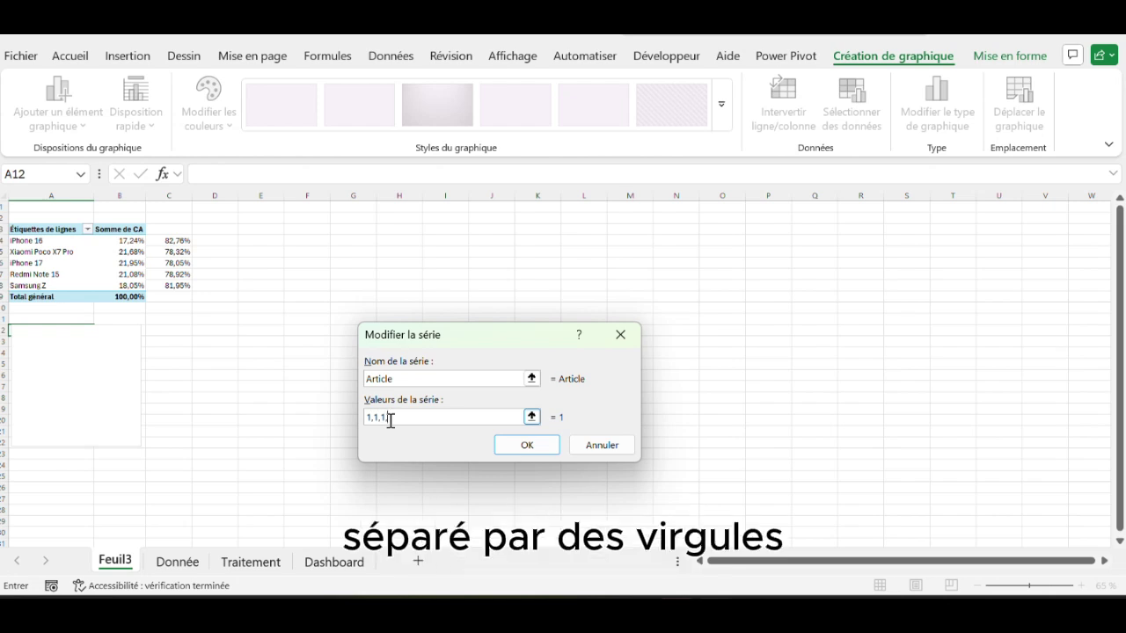
pyautogui.write(',1,1')
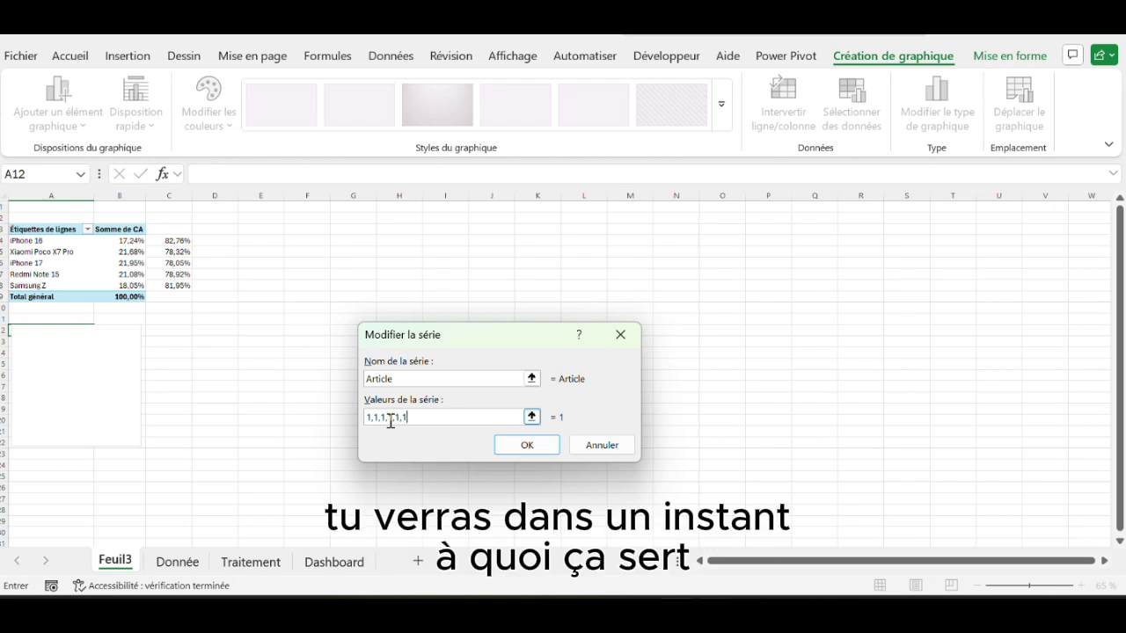
pyautogui.write(',1,')
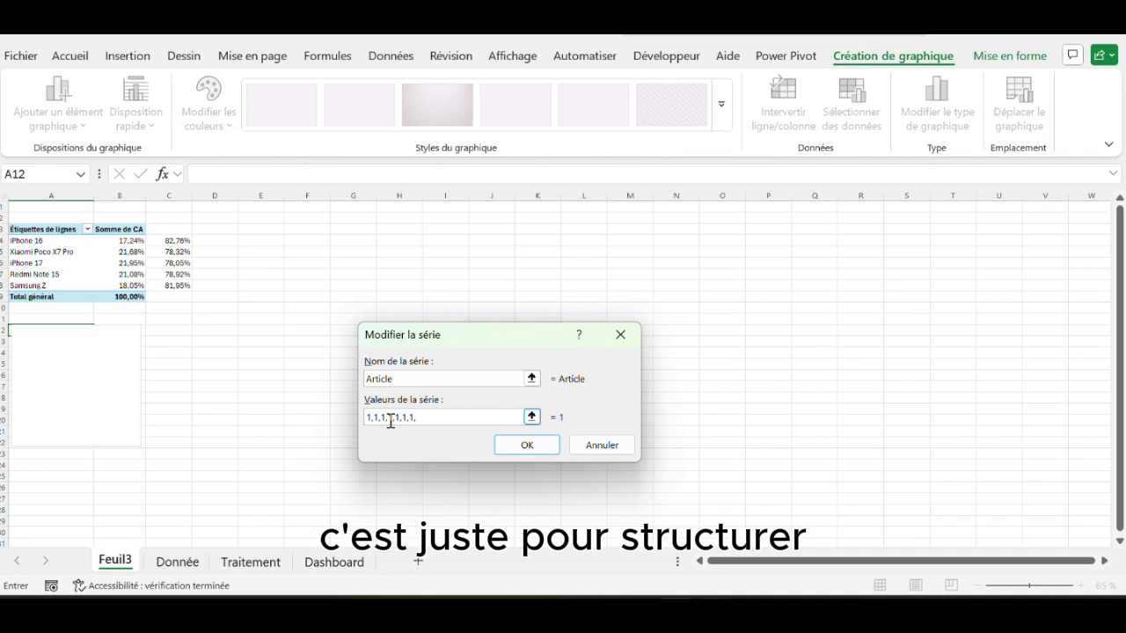
pyautogui.write('1')
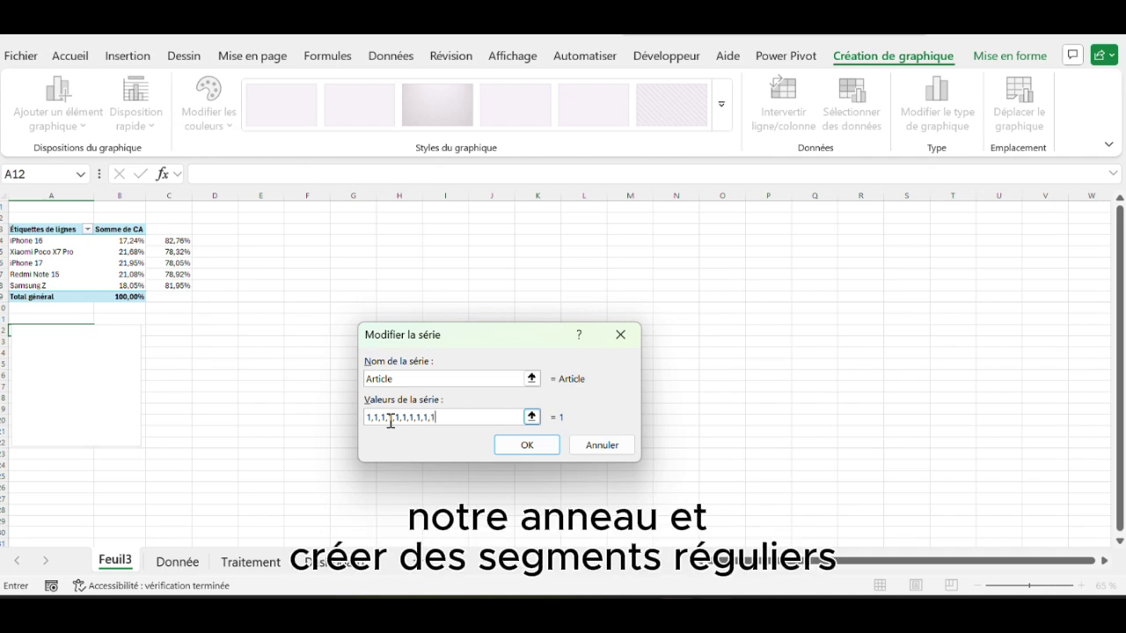
pyautogui.write(',1,1,1,11')
pyautogui.click(541, 448)
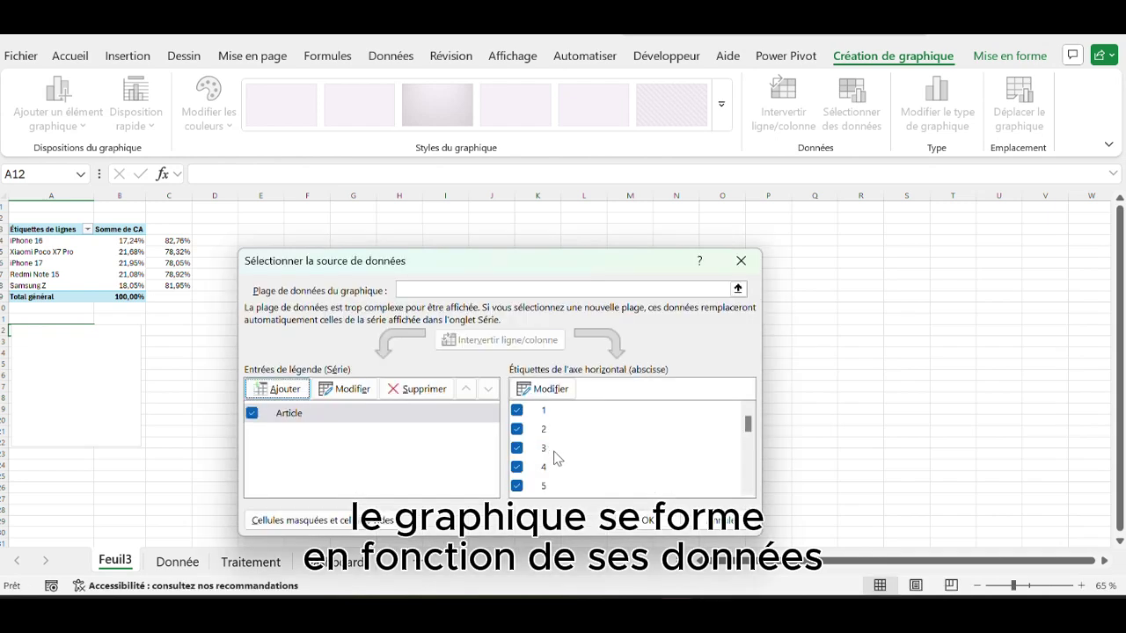
pyautogui.click(667, 518)
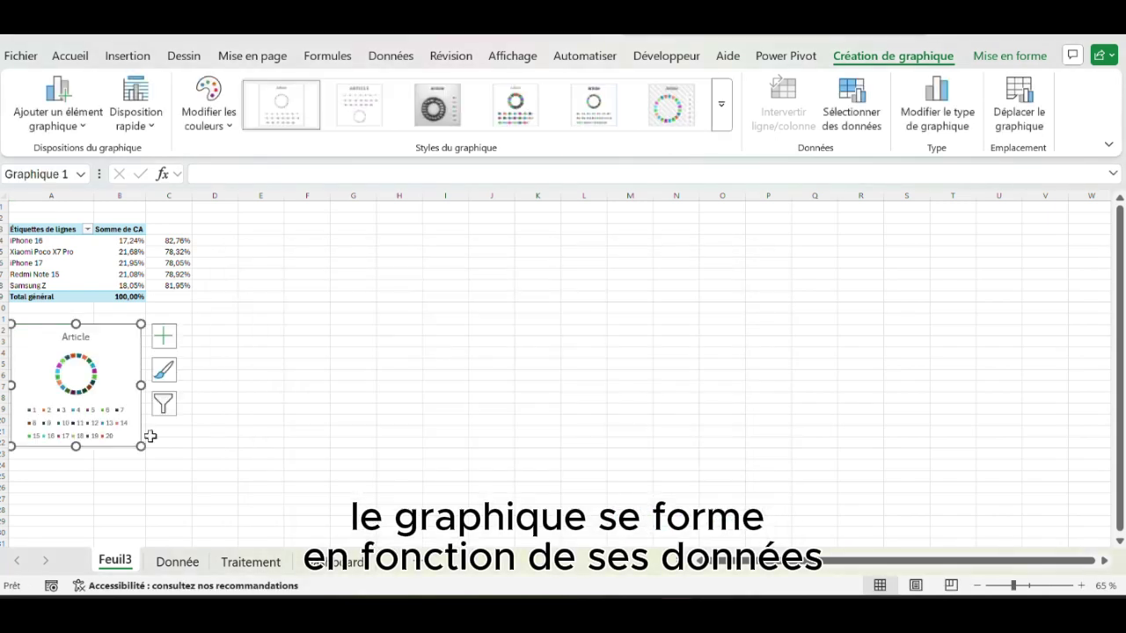
# Delete the legend and title of the doughnut chart and set its chart area to no fill
pyautogui.click(91, 422)
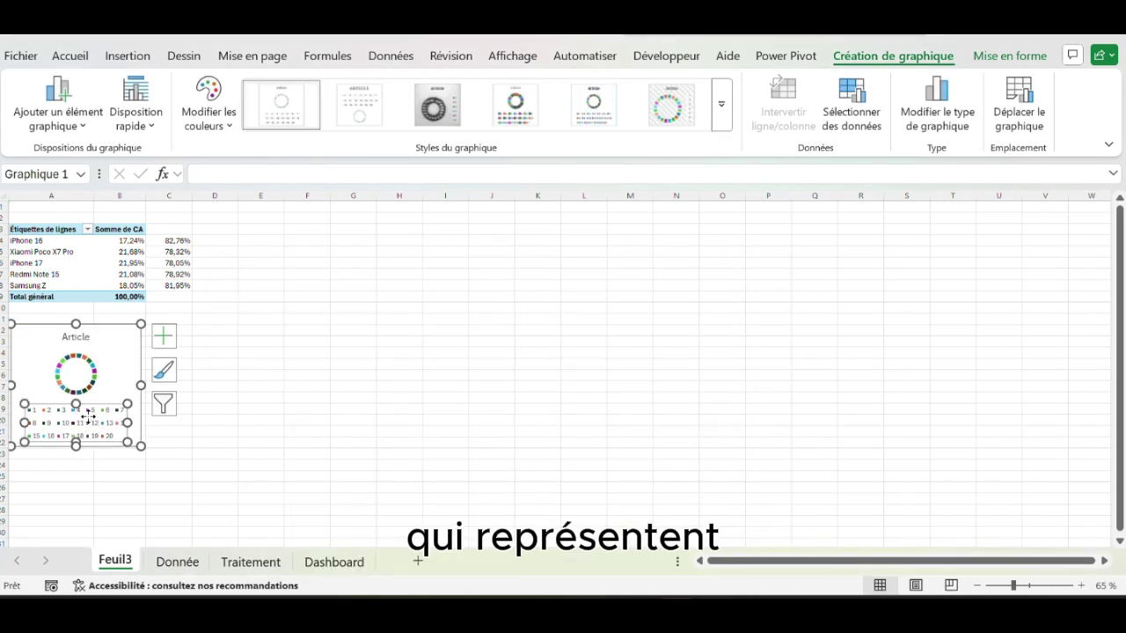
pyautogui.press('Delete')
pyautogui.click(75, 337)
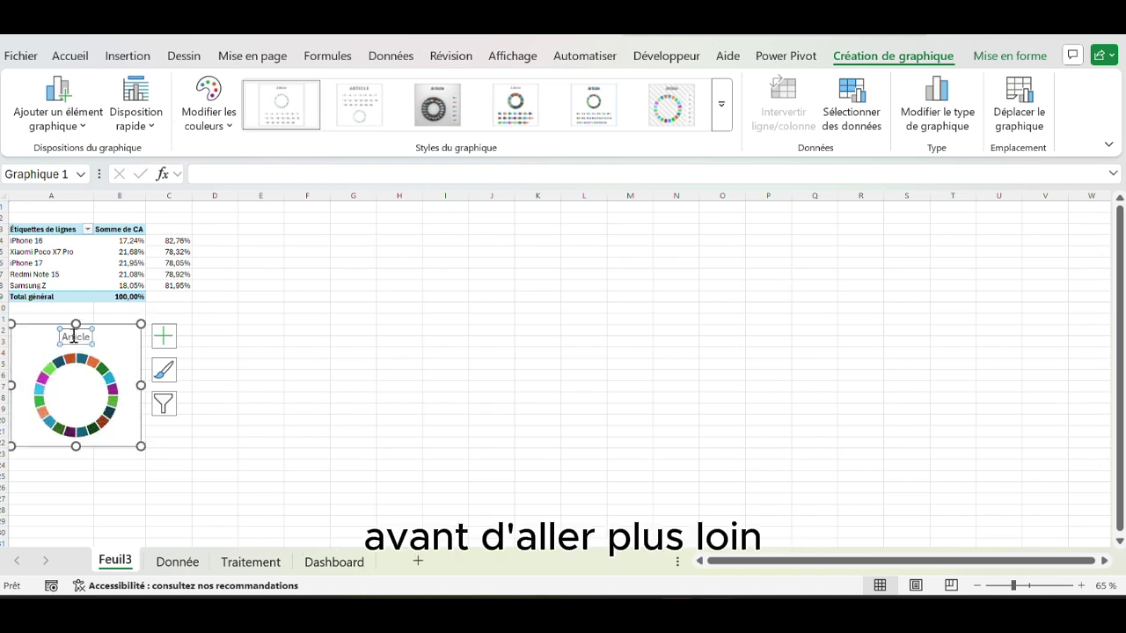
pyautogui.press('Delete')
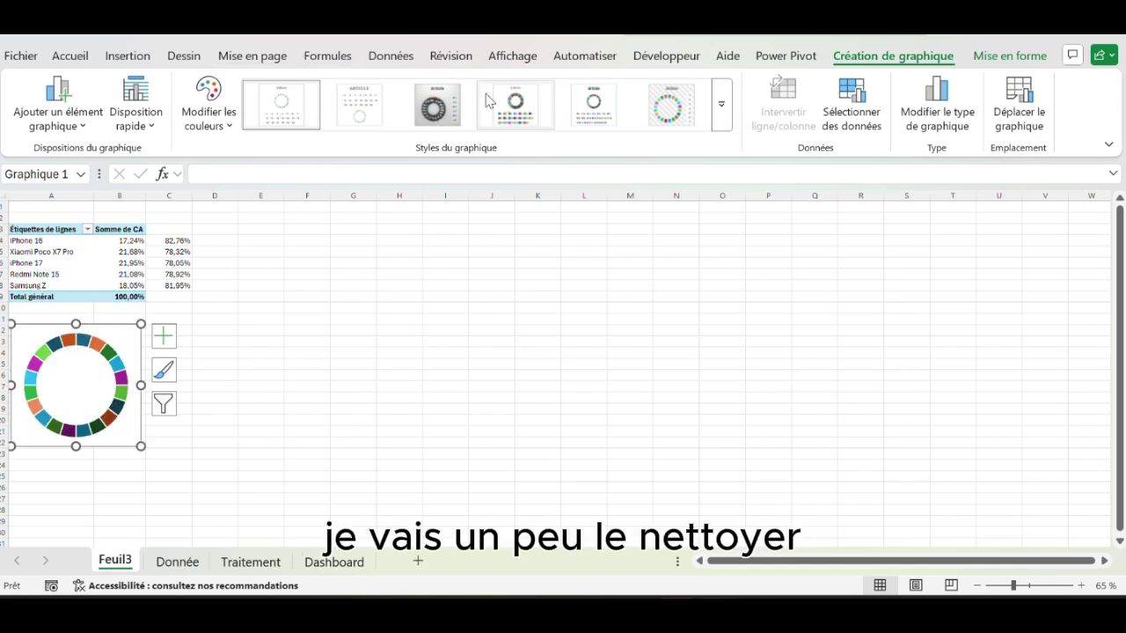
pyautogui.click(978, 57)
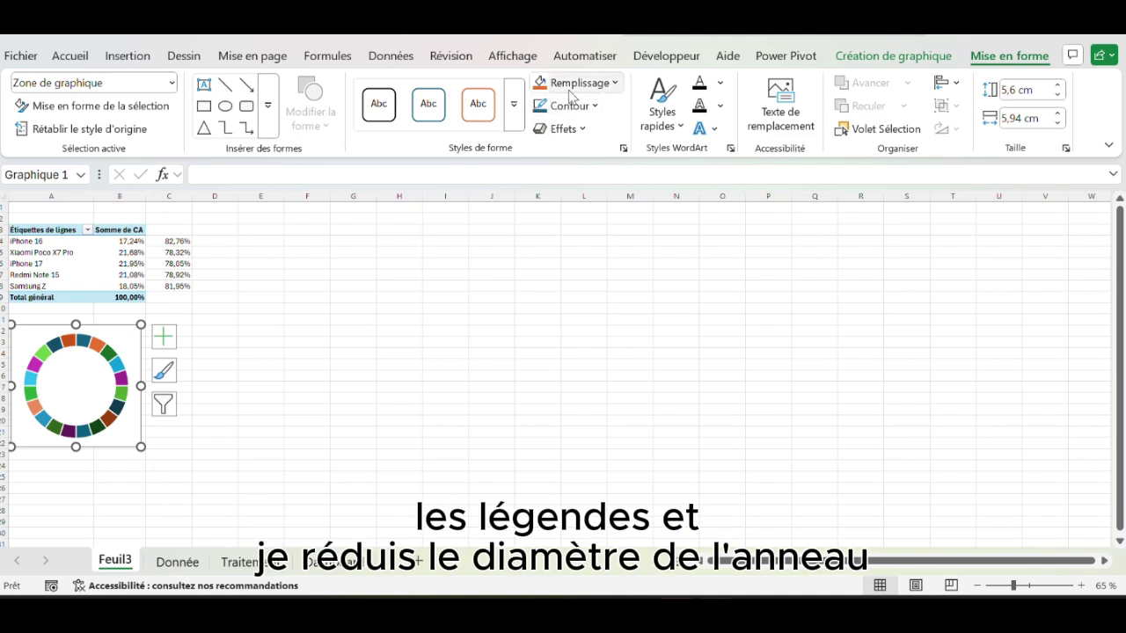
pyautogui.click(581, 83)
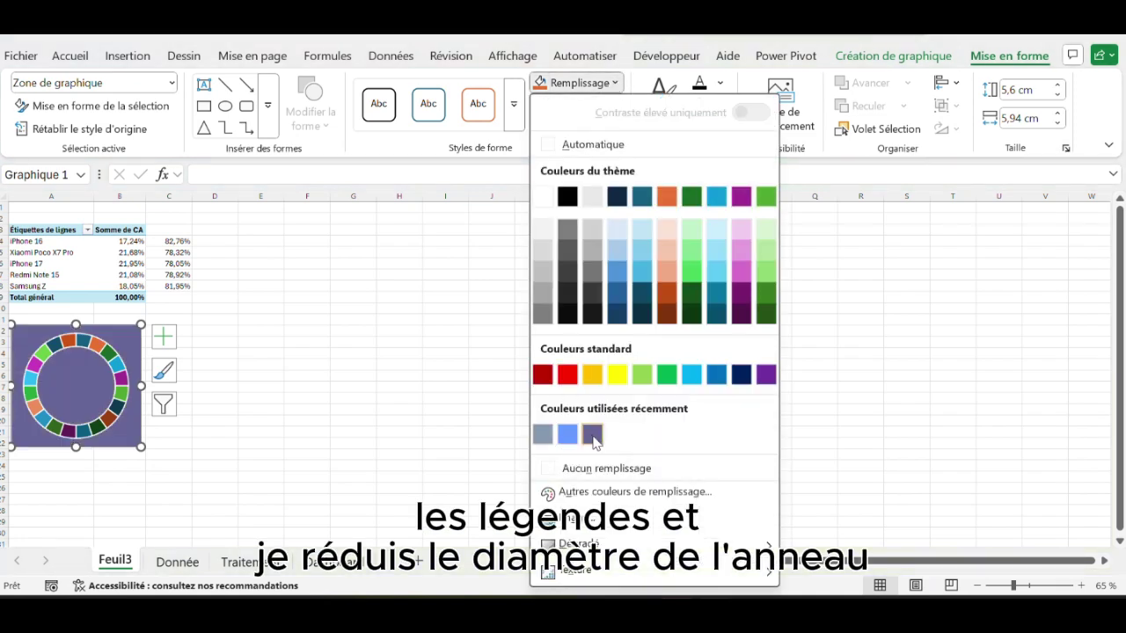
pyautogui.click(596, 473)
# Set the ring thickness (Épaisseur de l'anneau) of the Article series to 60 %
pyautogui.doubleClick(50, 346)
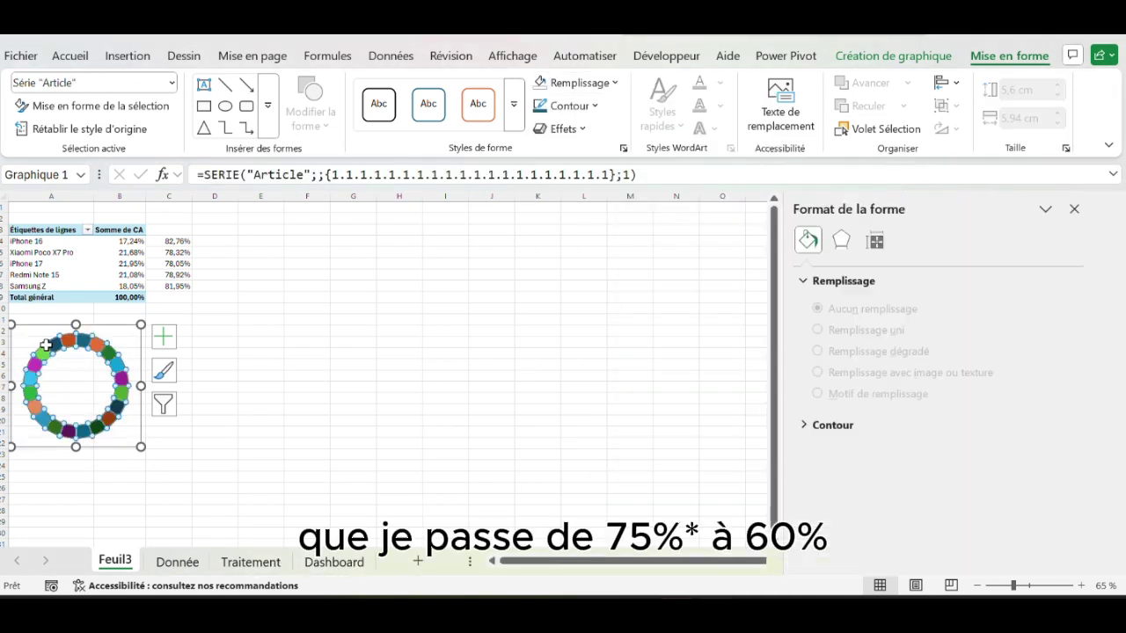
pyautogui.doubleClick(1005, 442)
pyautogui.press('BackSpace')
pyautogui.write('6')
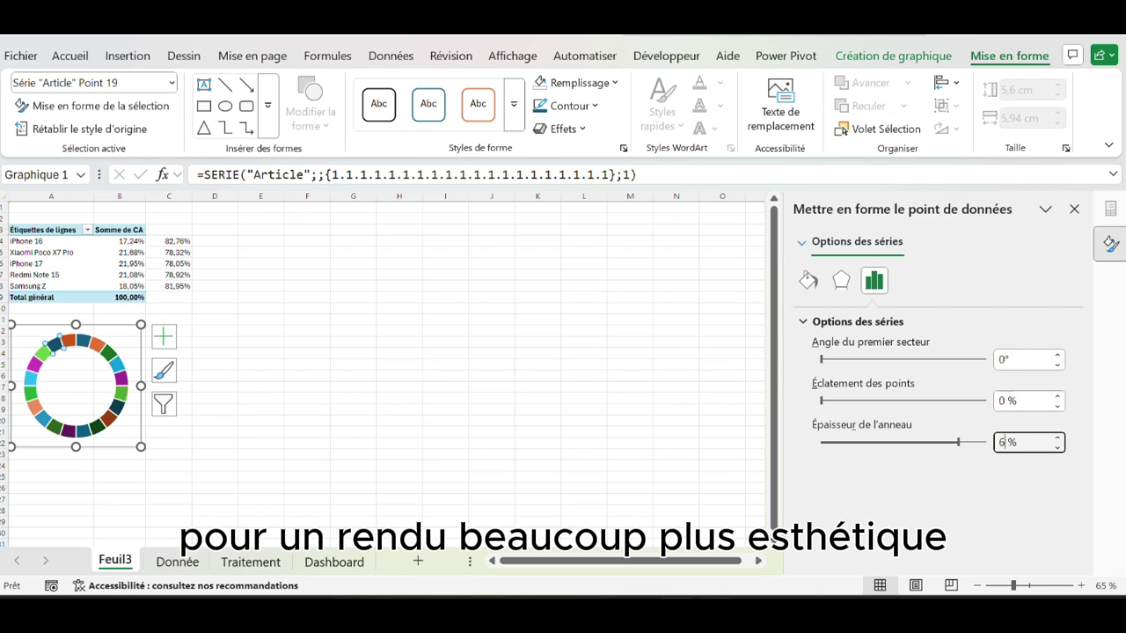
pyautogui.write('0')
pyautogui.press('Return')
pyautogui.click(88, 350)
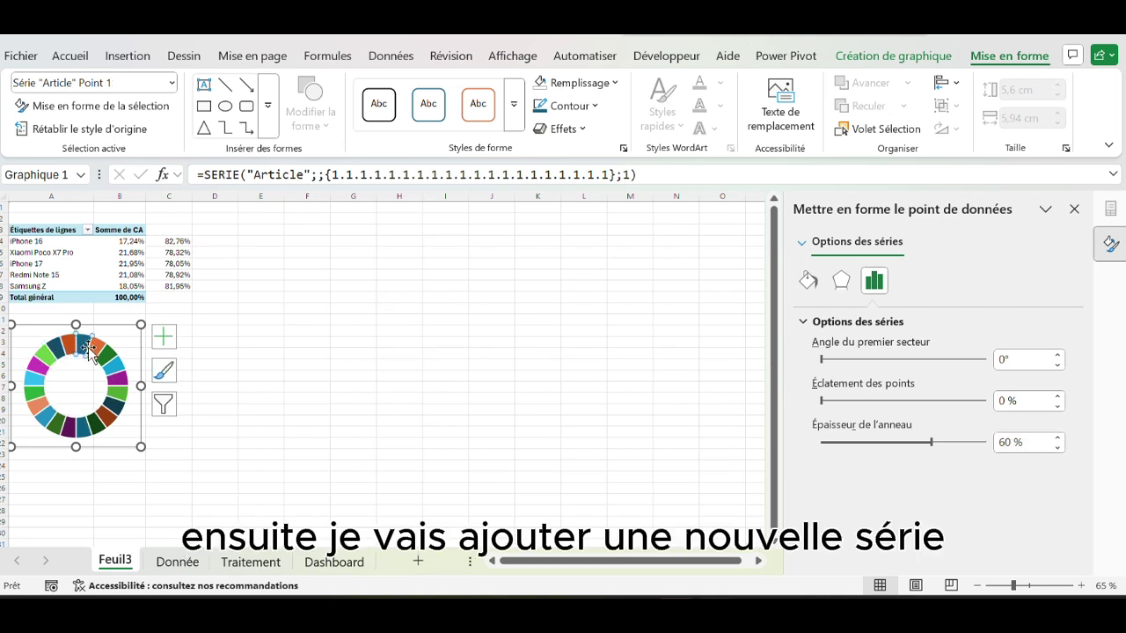
pyautogui.click(808, 280)
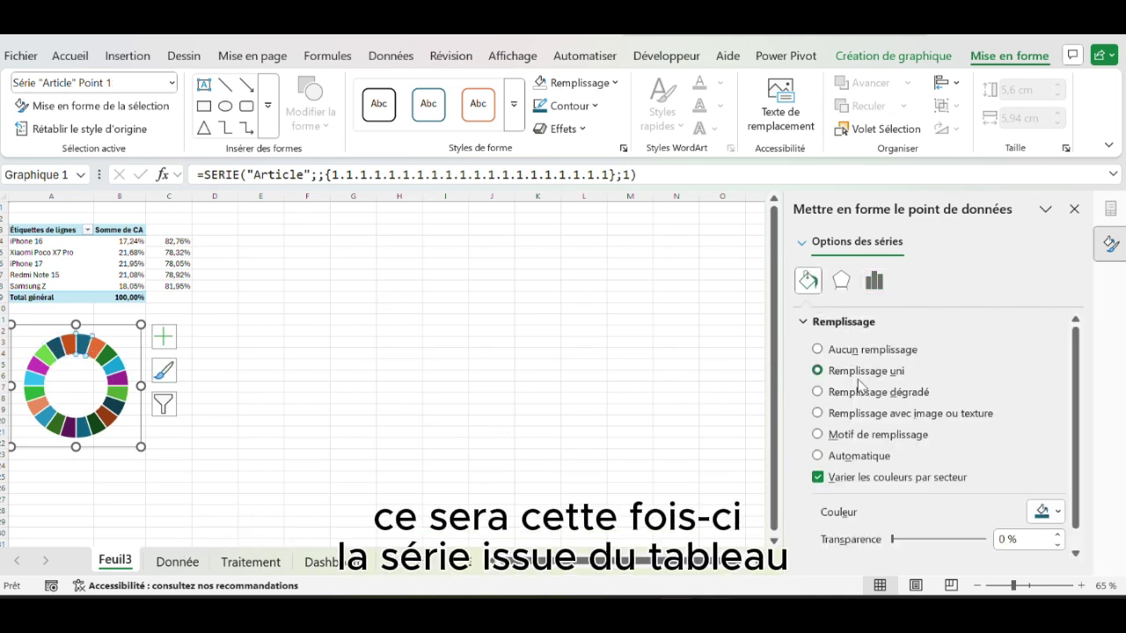
pyautogui.click(1055, 514)
pyautogui.click(105, 356)
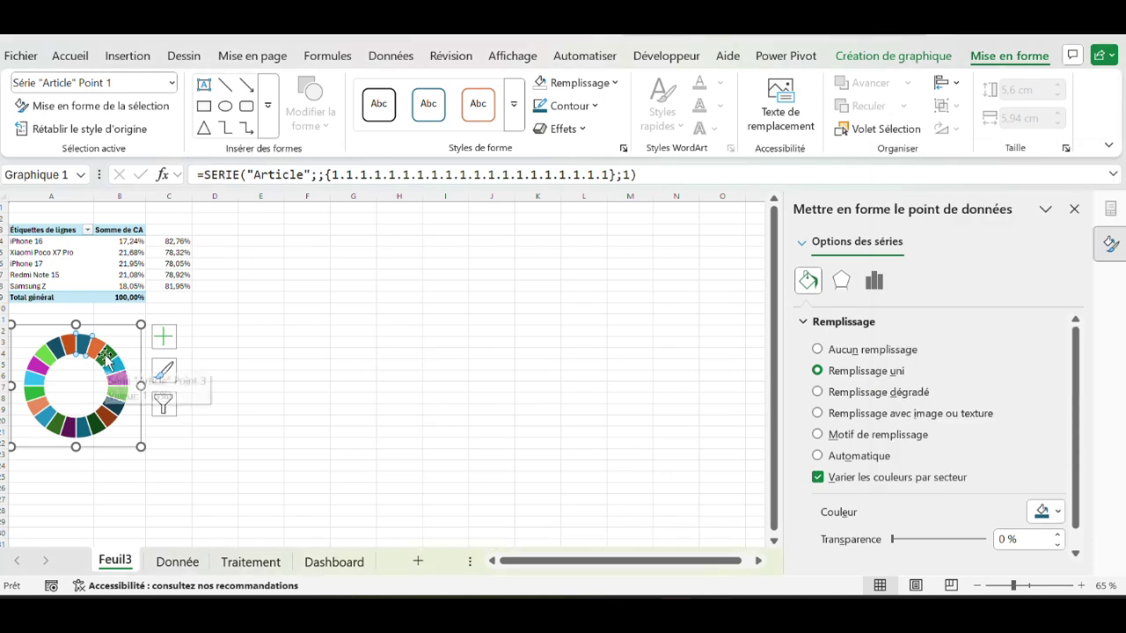
pyautogui.click(44, 348)
pyautogui.click(133, 470)
# Apply one solid dark teal fill to all segments of the Article series
pyautogui.click(108, 417)
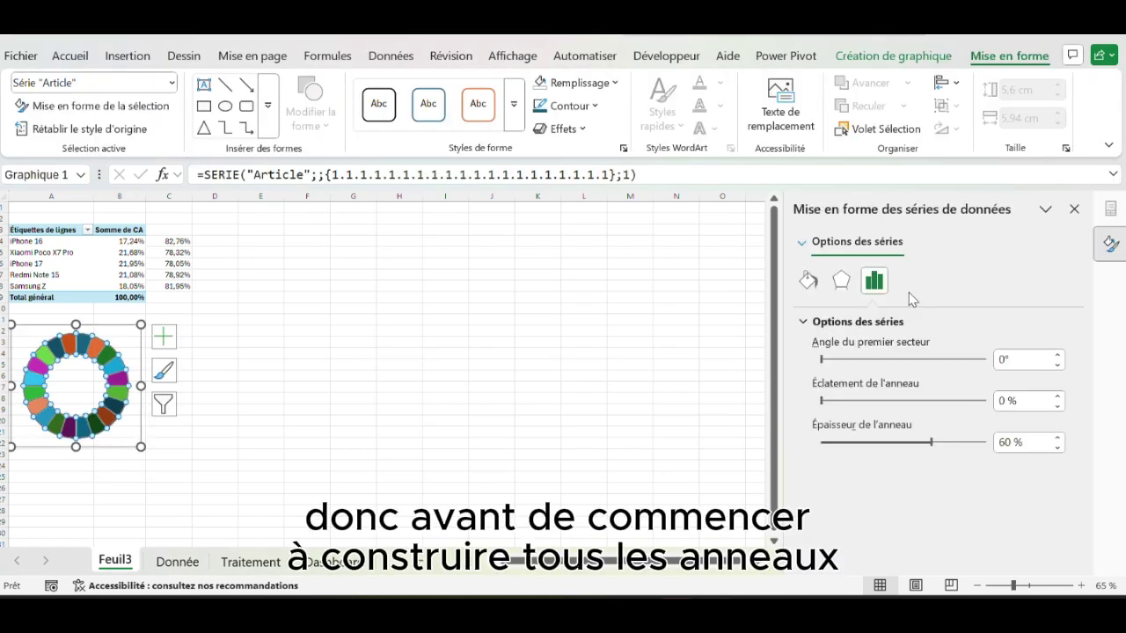
pyautogui.click(807, 279)
pyautogui.click(876, 374)
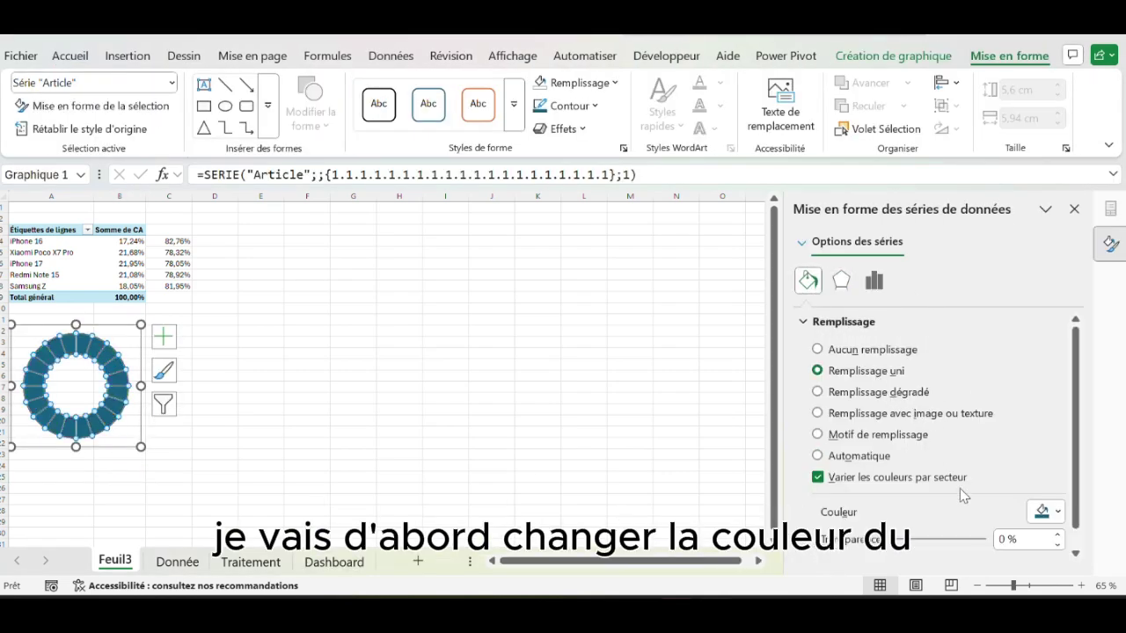
pyautogui.click(269, 430)
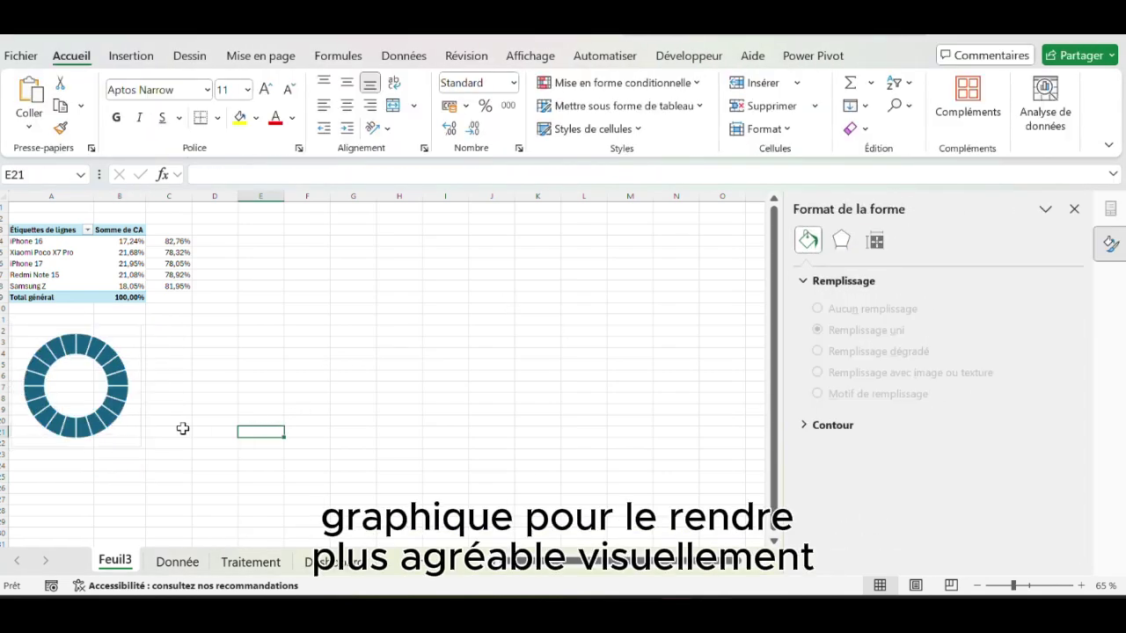
# Copy the segmented doughnut chart and paste four copies beside and below it, starting in columns A and C
pyautogui.click(117, 326)
pyautogui.hotkey('ctrl', 'c')
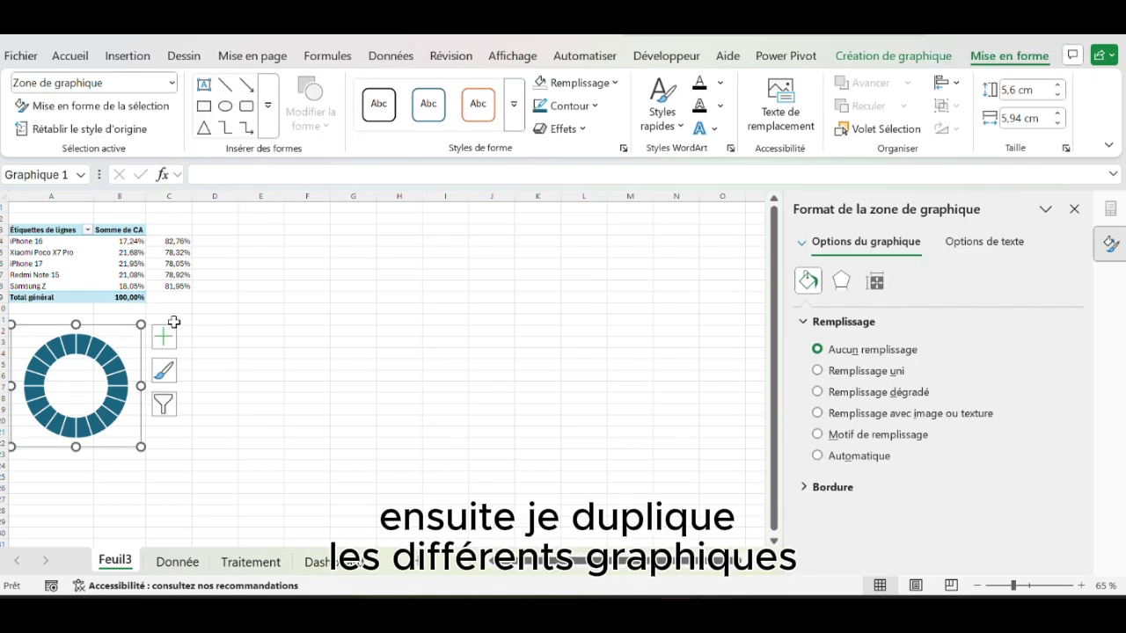
pyautogui.click(183, 331)
pyautogui.hotkey('ctrl', 'v')
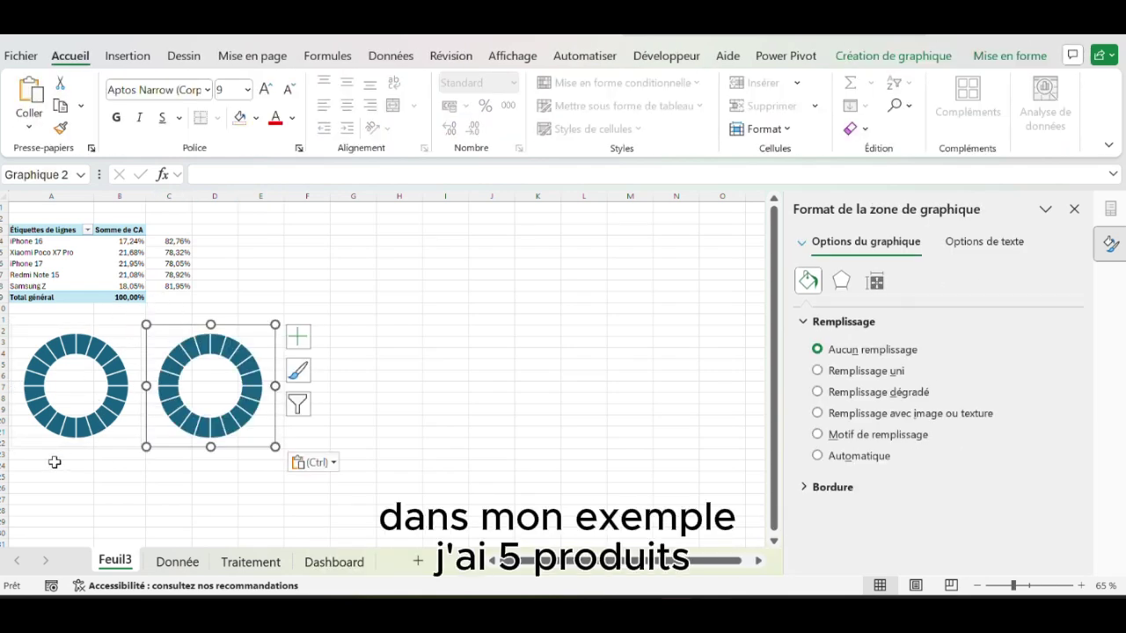
pyautogui.click(55, 461)
pyautogui.hotkey('ctrl', 'v')
pyautogui.click(171, 464)
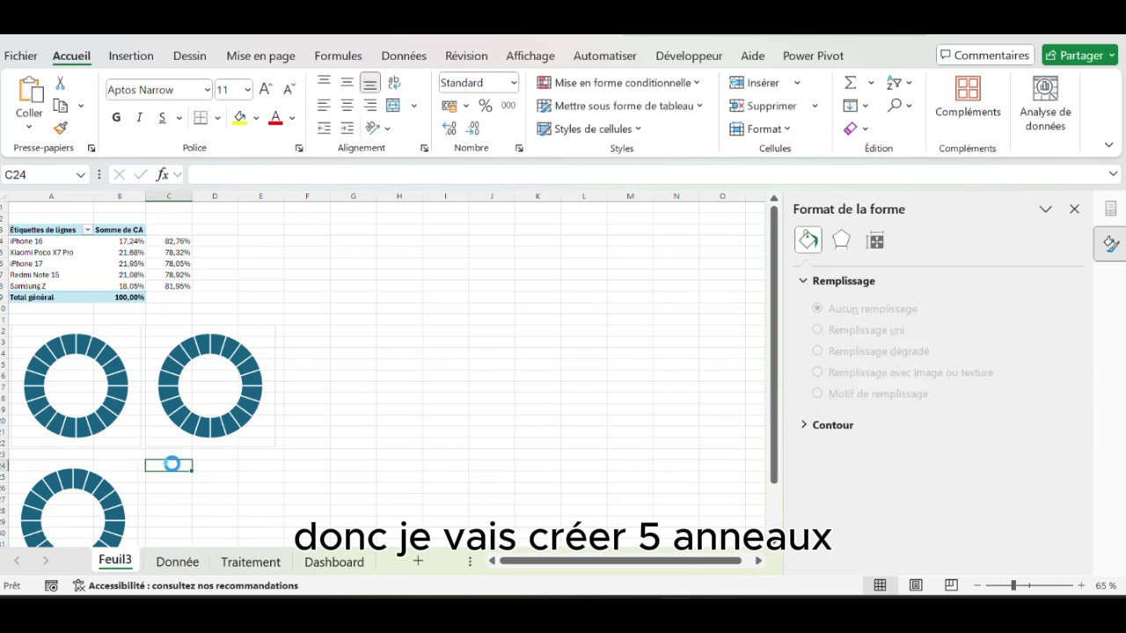
pyautogui.hotkey('ctrl', 'v')
pyautogui.scroll(-3, 30, 510)
pyautogui.click(30, 510)
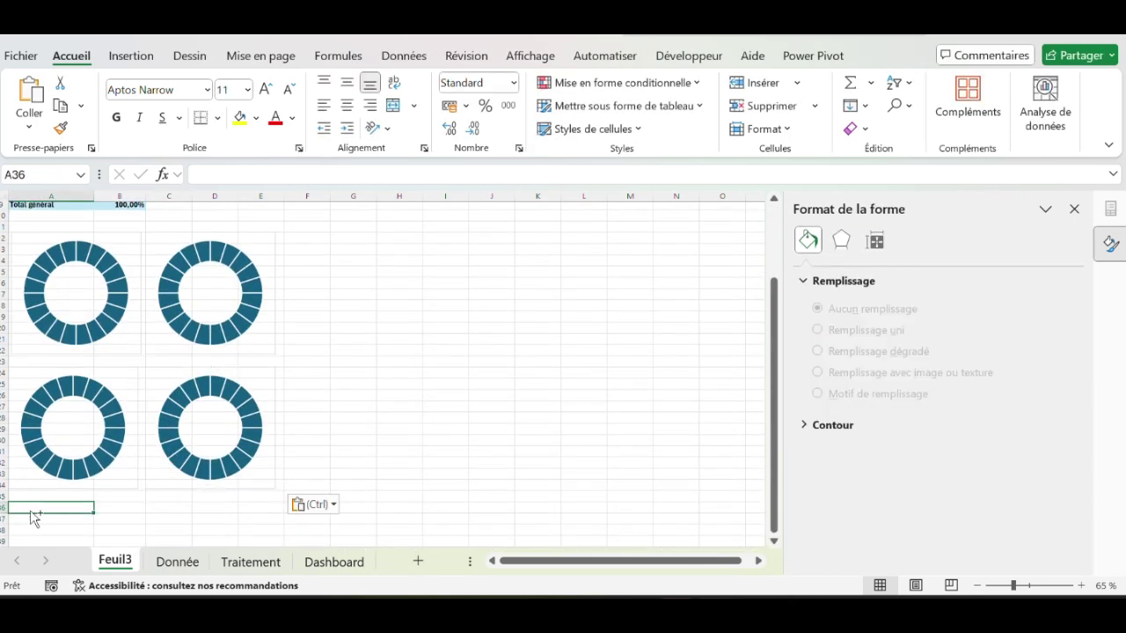
pyautogui.hotkey('ctrl', 'v')
# Add a second data series named iPhone 16 to the first doughnut chart, directly below the pivot table
pyautogui.scroll(3, 86, 408)
pyautogui.click(103, 348)
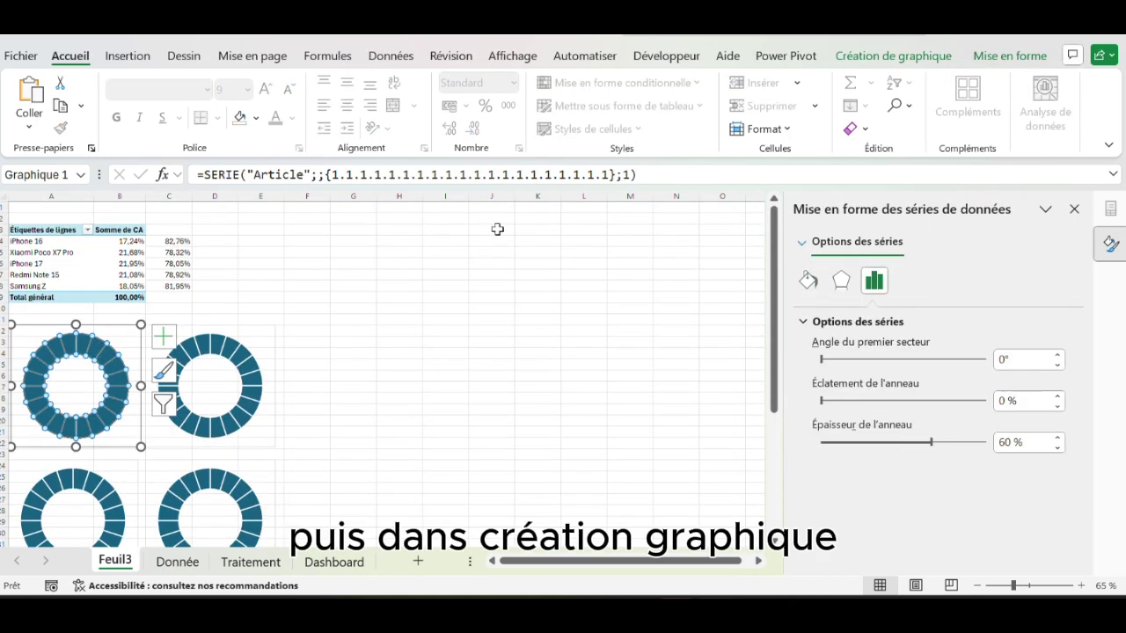
pyautogui.click(141, 60)
pyautogui.click(901, 60)
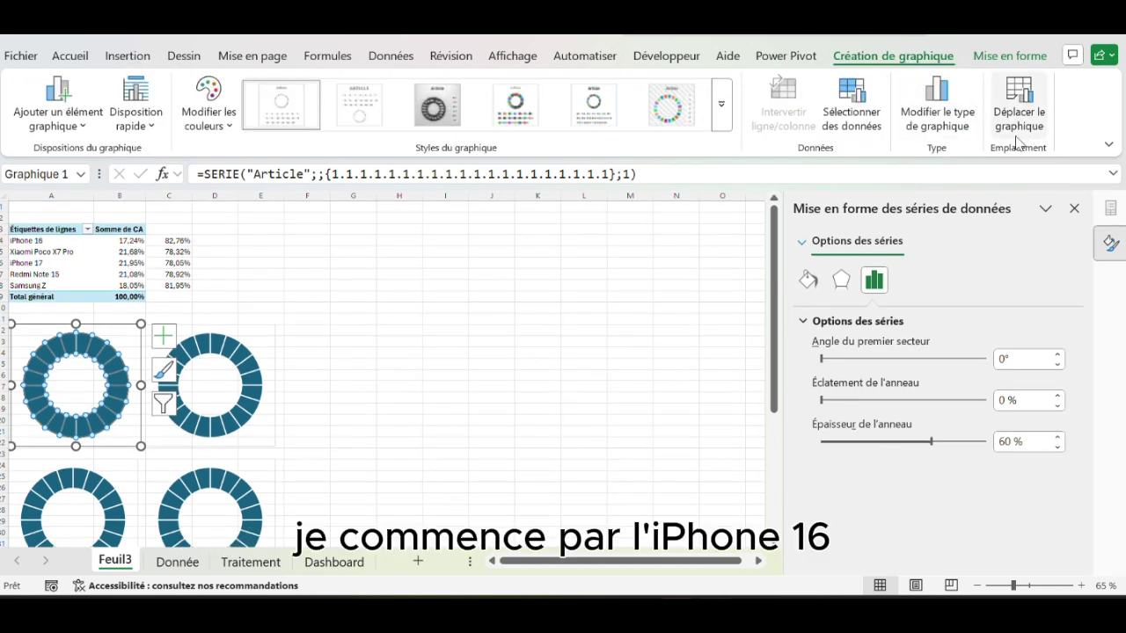
pyautogui.click(853, 110)
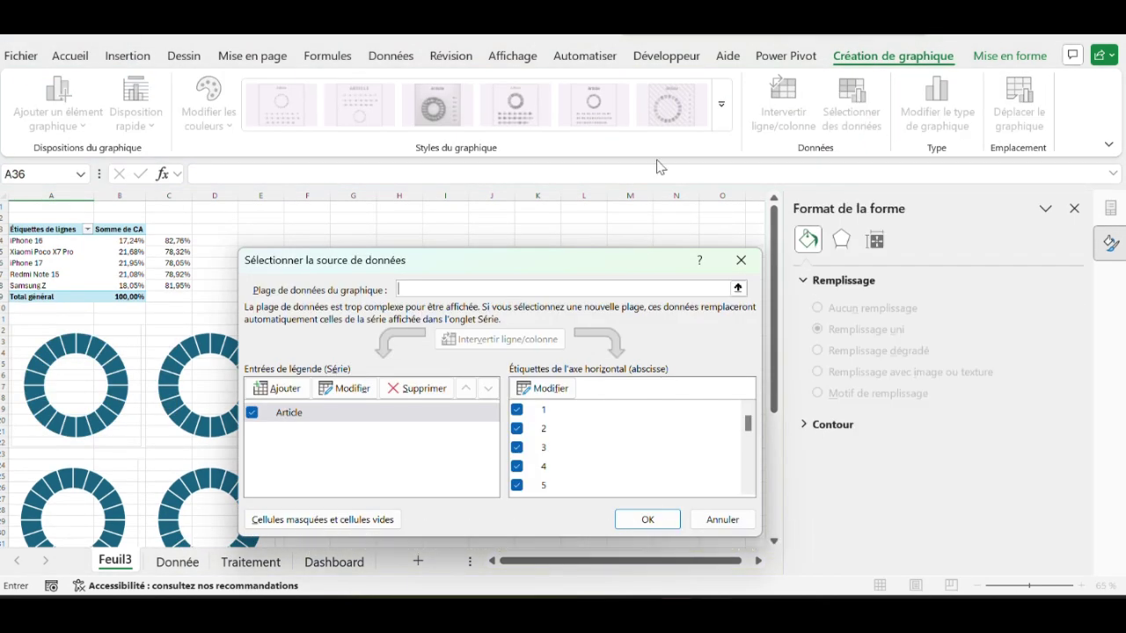
pyautogui.click(268, 388)
pyautogui.write('i')
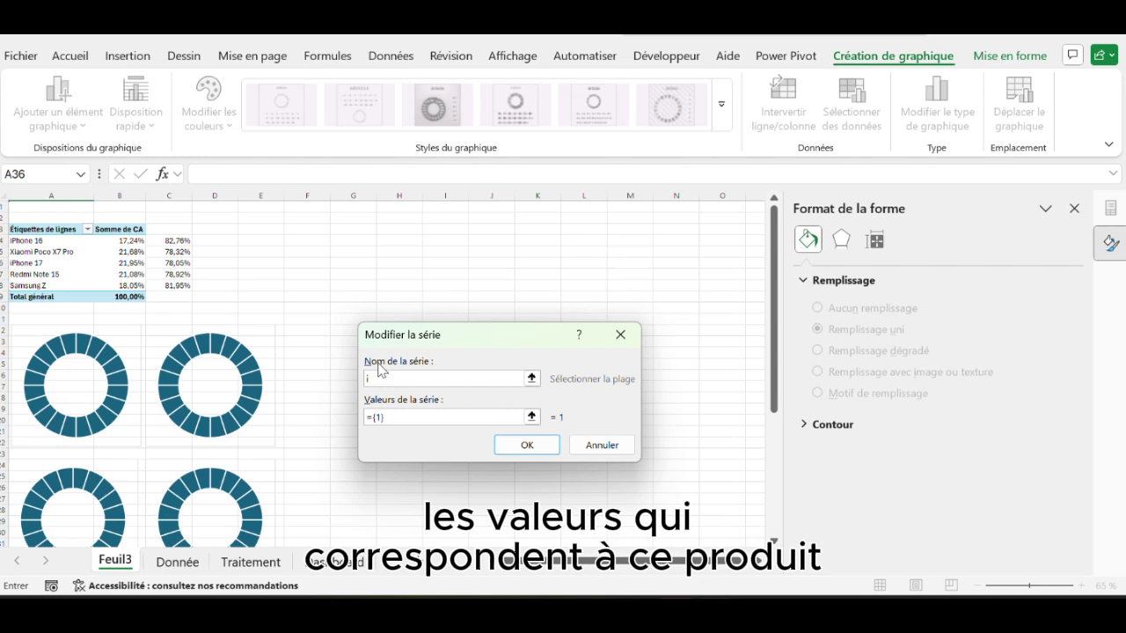
pyautogui.write('Phone')
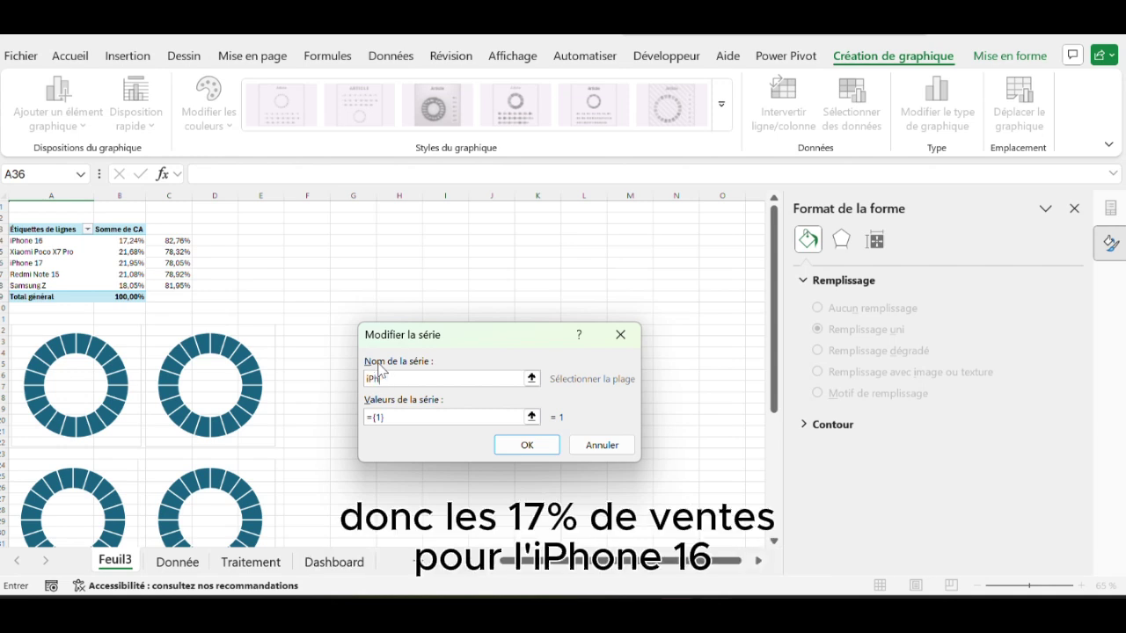
pyautogui.write(' 1')
# Set the iPhone 16 series values to cells B4:C4 and apply the chart's data source
pyautogui.click(395, 415)
pyautogui.press('BackSpace')
pyautogui.press('BackSpace')
pyautogui.press('BackSpace')
pyautogui.press('BackSpace')
pyautogui.moveTo(123, 240); pyautogui.dragTo(169, 241)
pyautogui.click(510, 446)
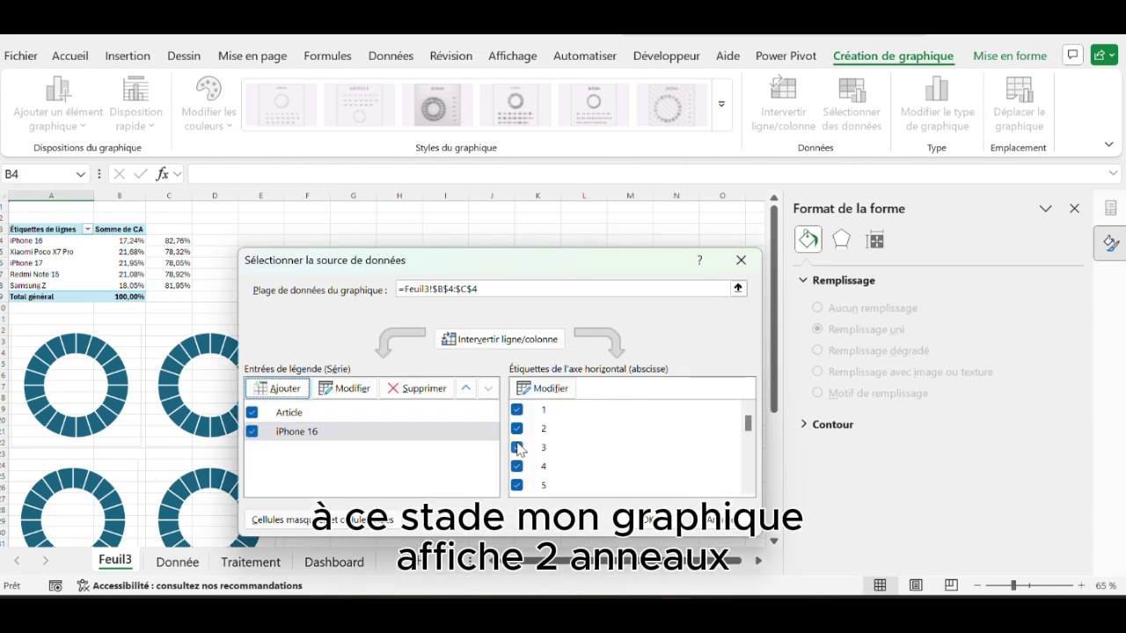
pyautogui.click(649, 519)
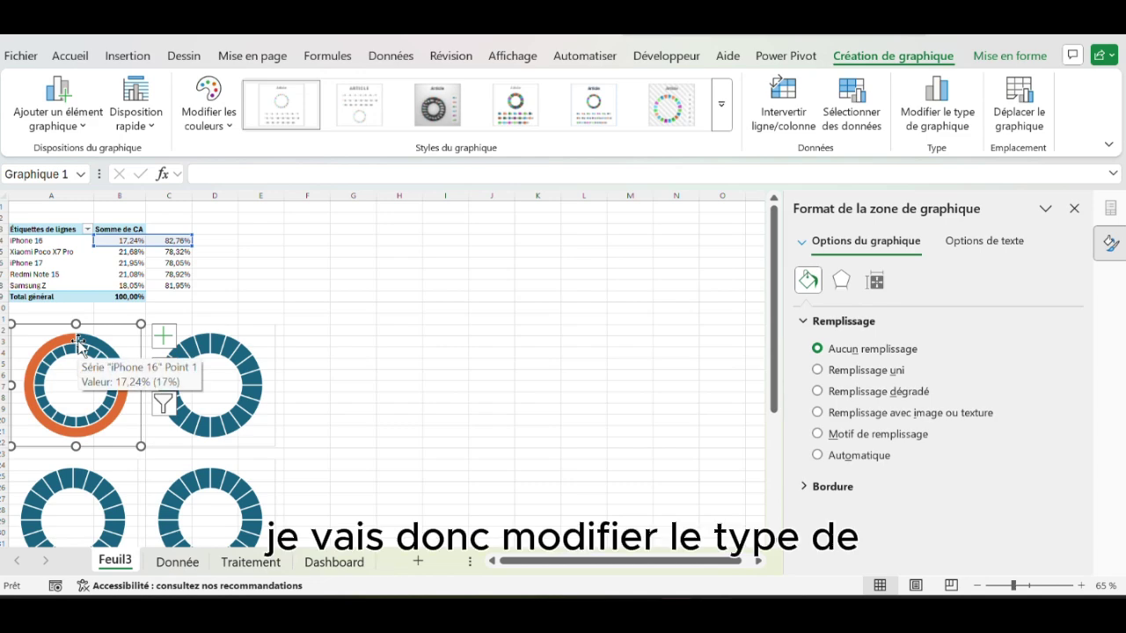
# Change the first chart to a combo chart with both series as Anneau and only iPhone 16 on the secondary axis
pyautogui.click(936, 104)
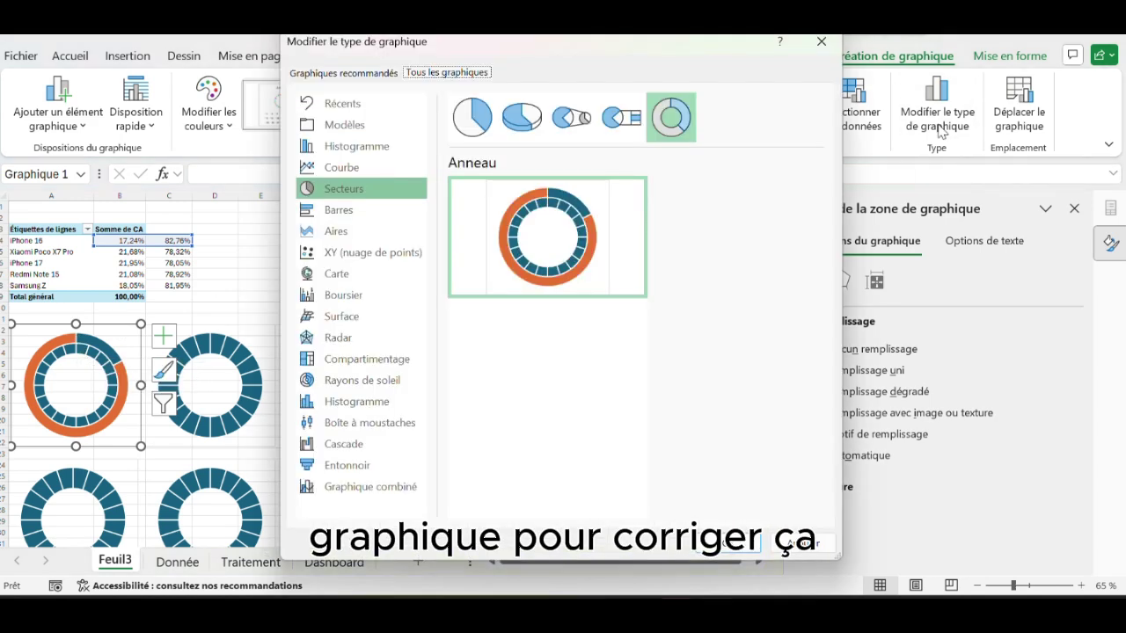
pyautogui.click(373, 484)
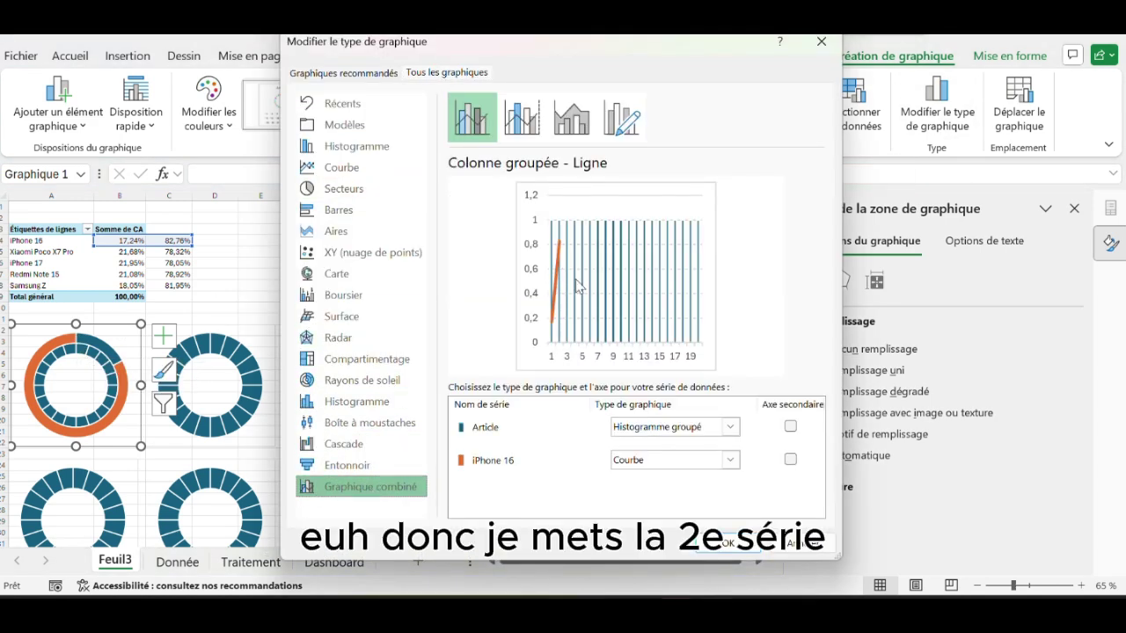
pyautogui.click(732, 430)
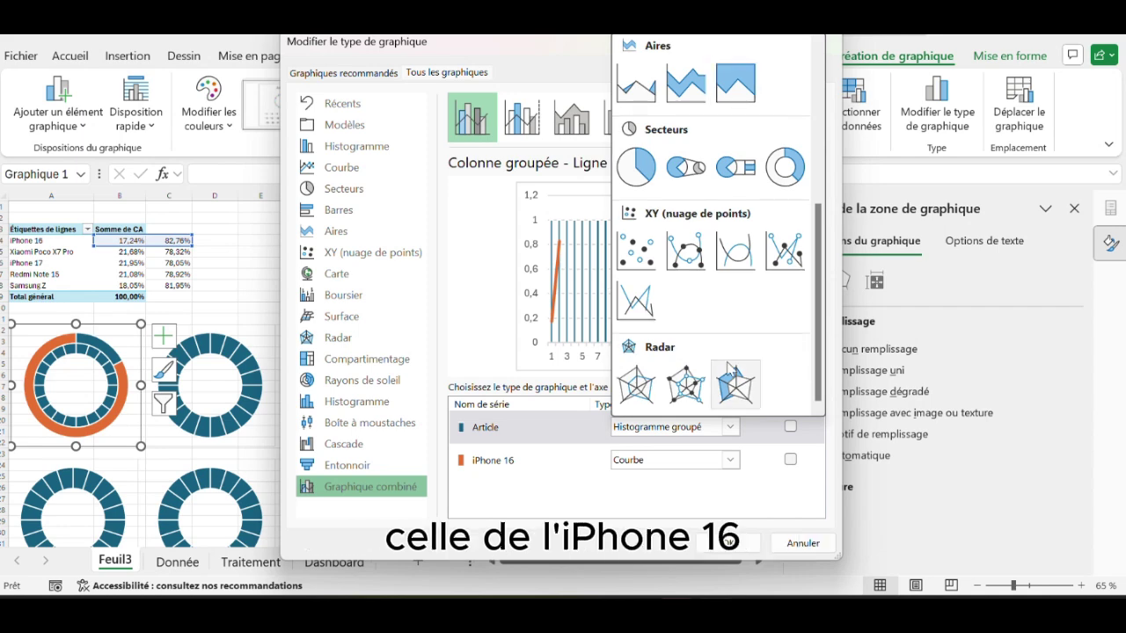
pyautogui.press('Escape')
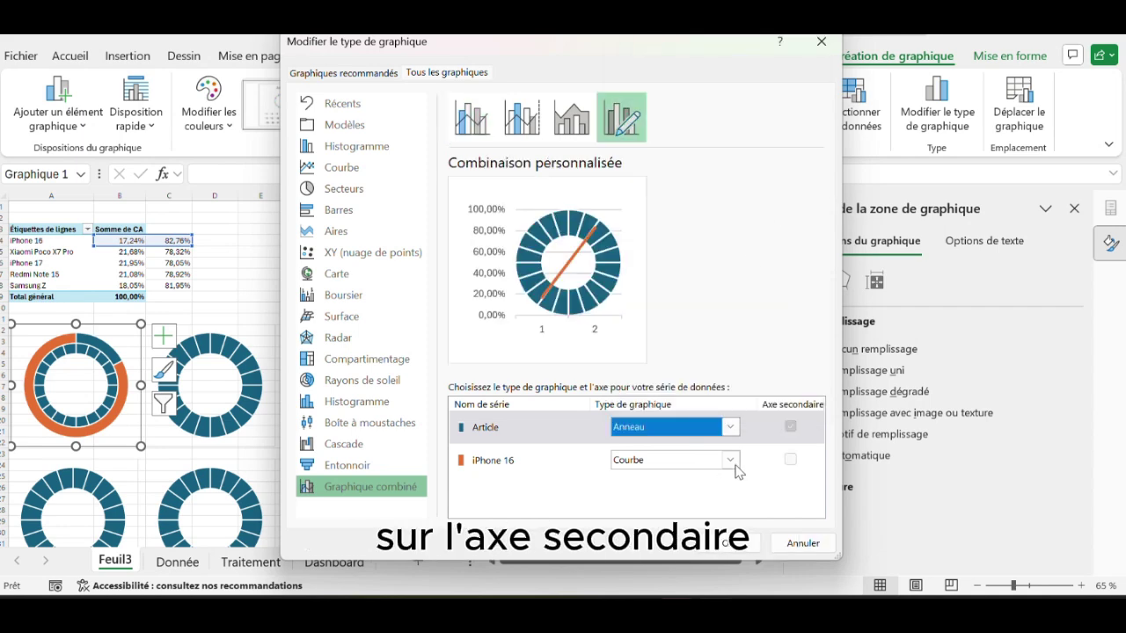
pyautogui.click(732, 460)
pyautogui.scroll(-5, 774, 281)
pyautogui.click(785, 203)
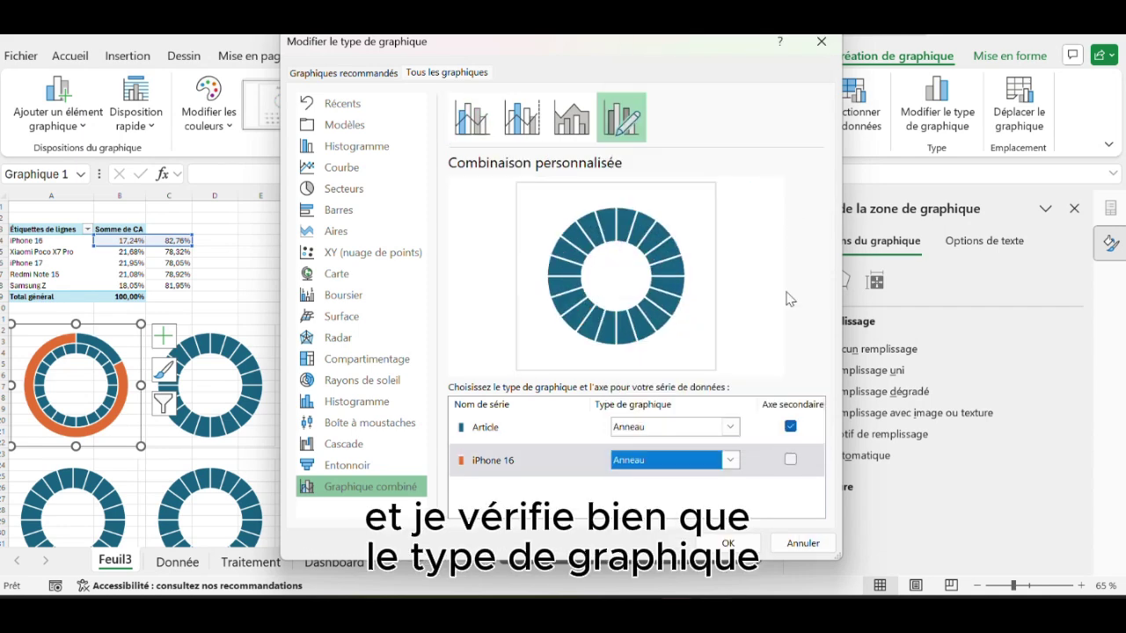
pyautogui.click(790, 426)
pyautogui.click(790, 459)
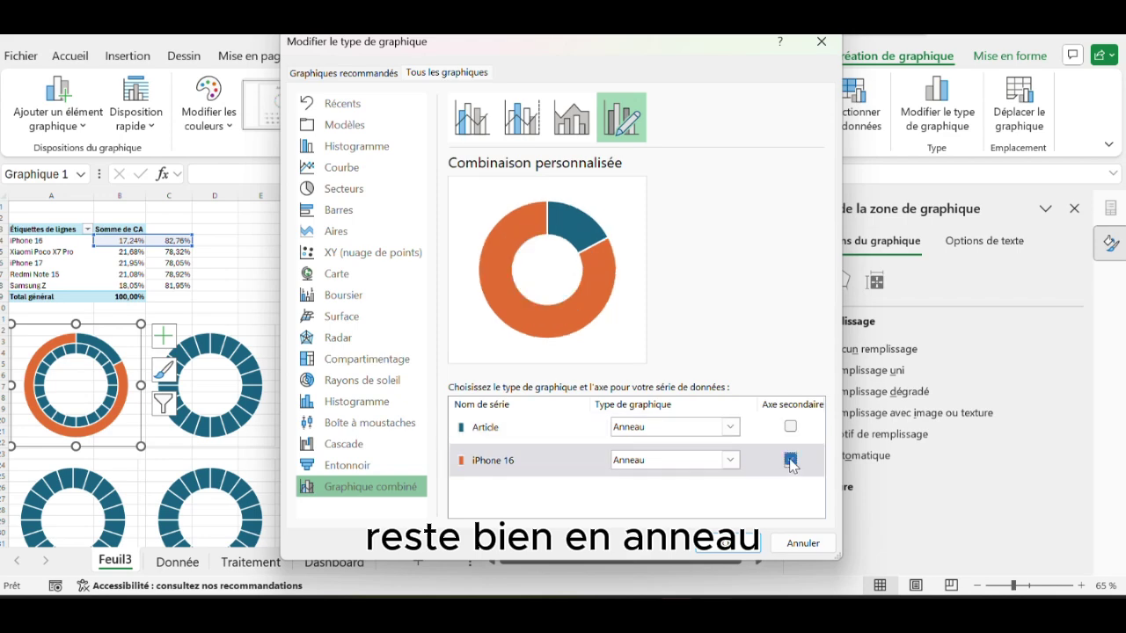
pyautogui.click(729, 543)
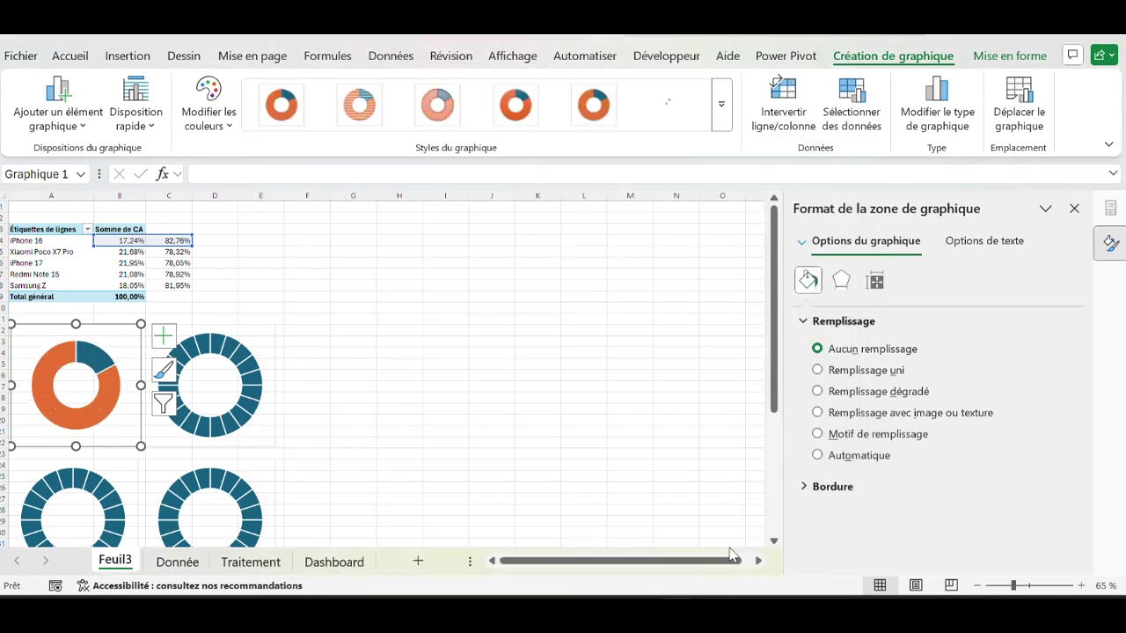
# Set the 17.24% slice of the iPhone 16 ring to no fill
pyautogui.click(85, 352)
pyautogui.moveTo(87, 351)
pyautogui.mouseDown()
pyautogui.moveTo(102, 340)
pyautogui.moveTo(92, 358)
pyautogui.mouseUp()
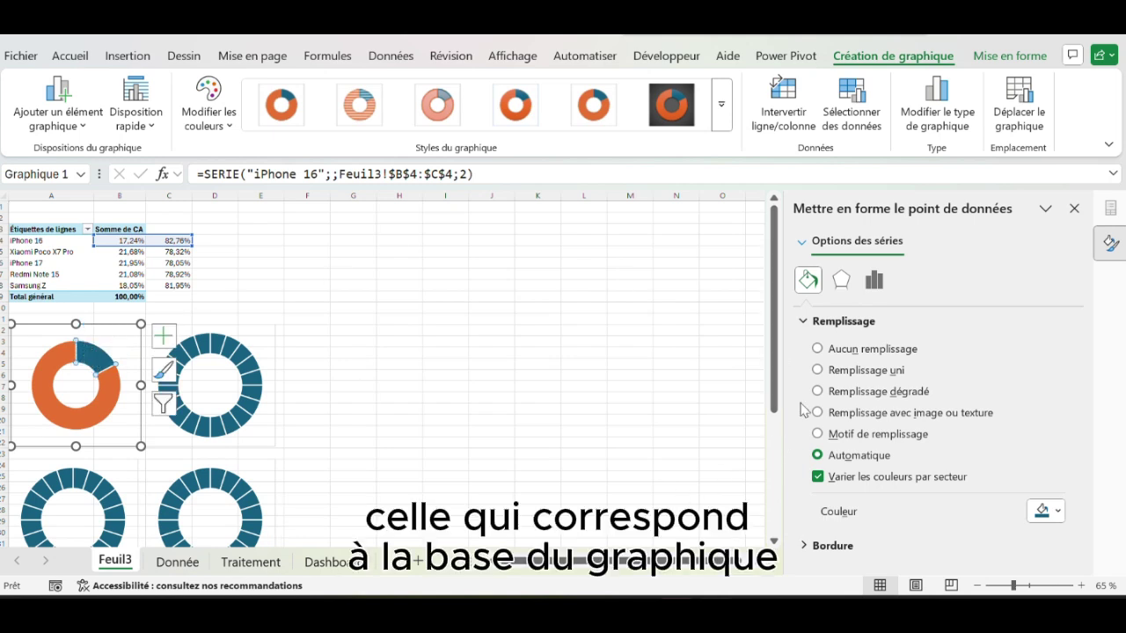
pyautogui.click(818, 349)
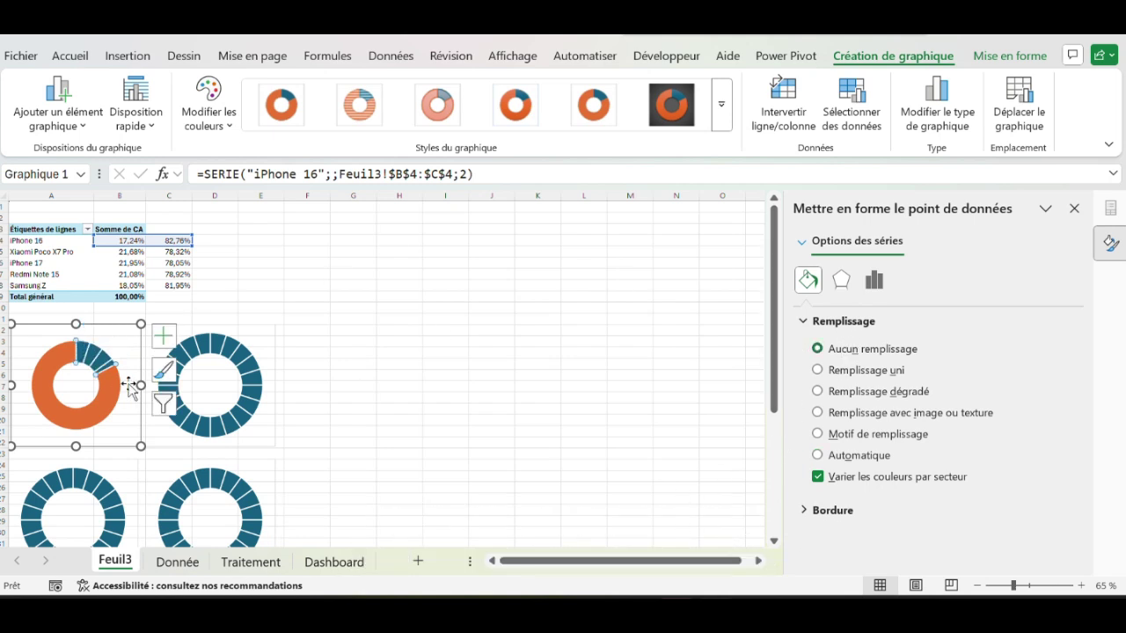
# Give the 82.76% slice of the iPhone 16 ring a solid light grey fill with 20% transparency
pyautogui.hotkey('ctrl', 'z')
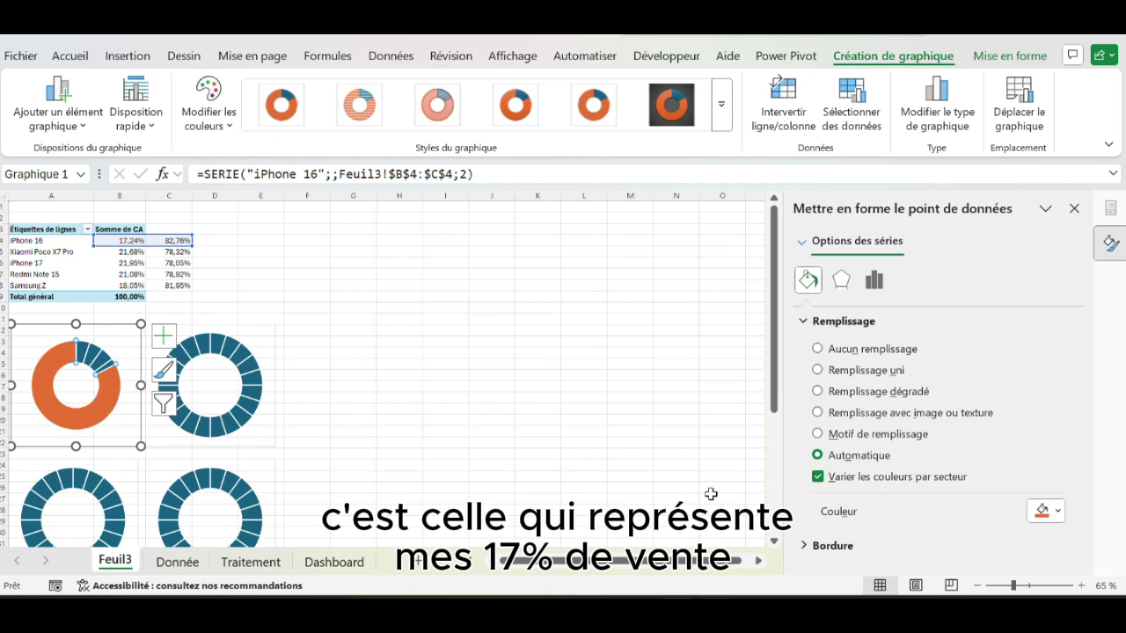
pyautogui.click(835, 372)
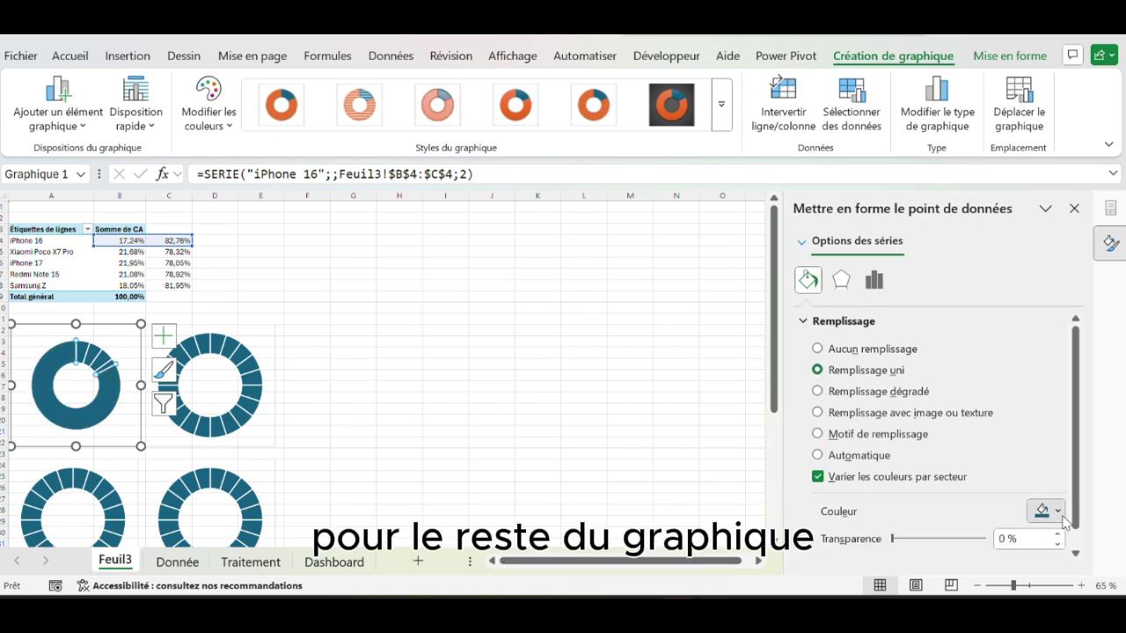
pyautogui.click(1042, 512)
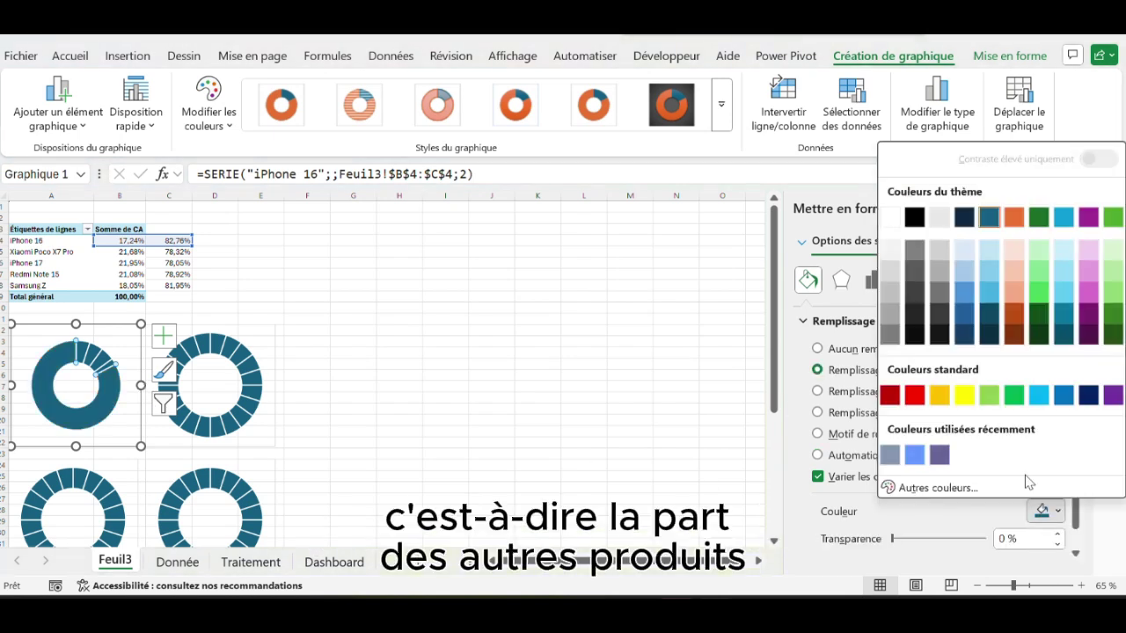
pyautogui.click(939, 217)
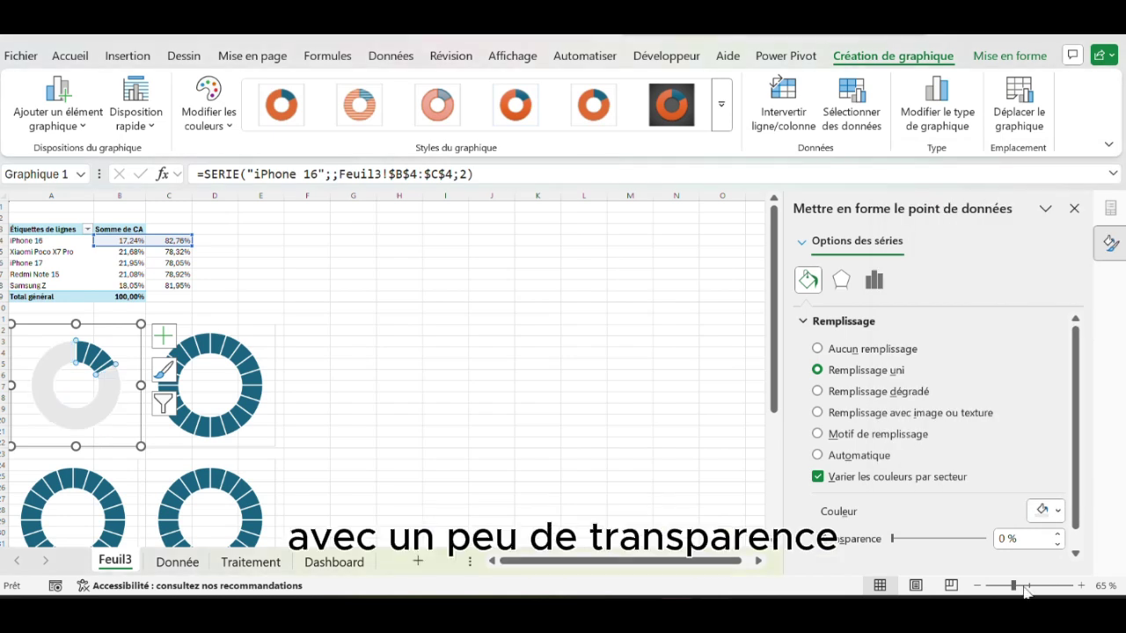
pyautogui.click(1001, 537)
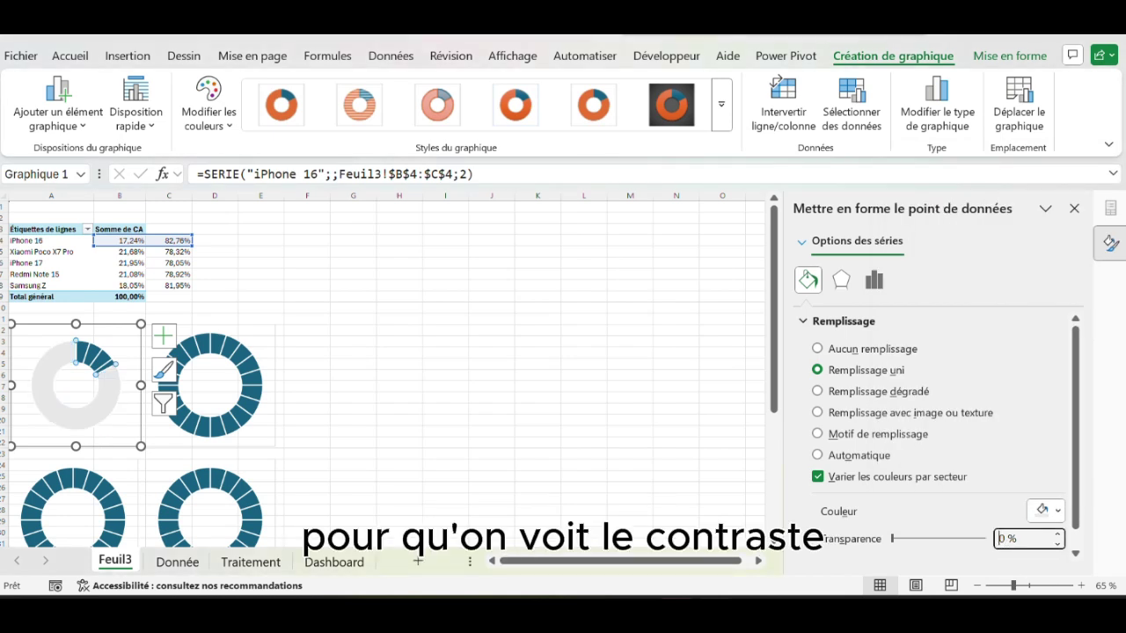
pyautogui.write('2')
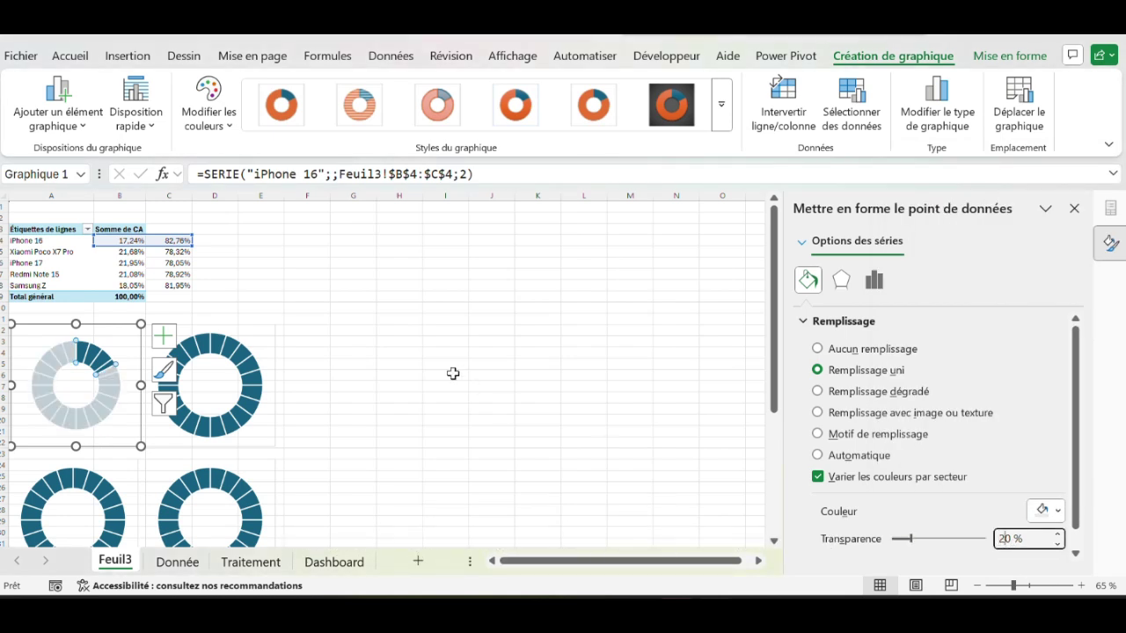
# Fill the whole ring of the second chart, beside the iPhone 16 one, with solid green
pyautogui.click(256, 361)
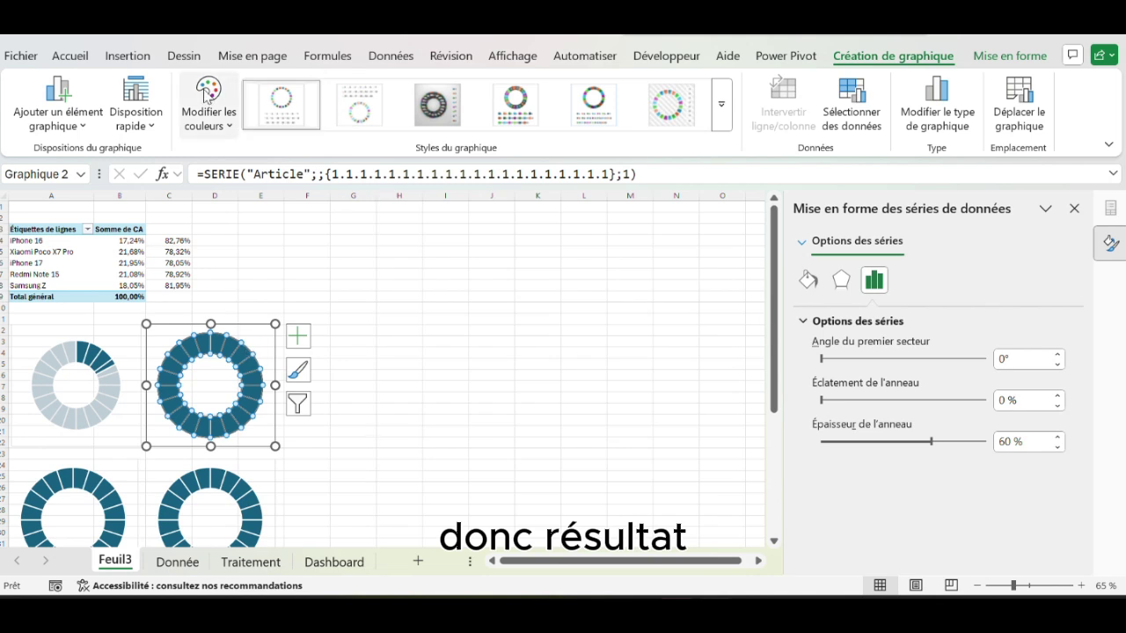
pyautogui.click(991, 58)
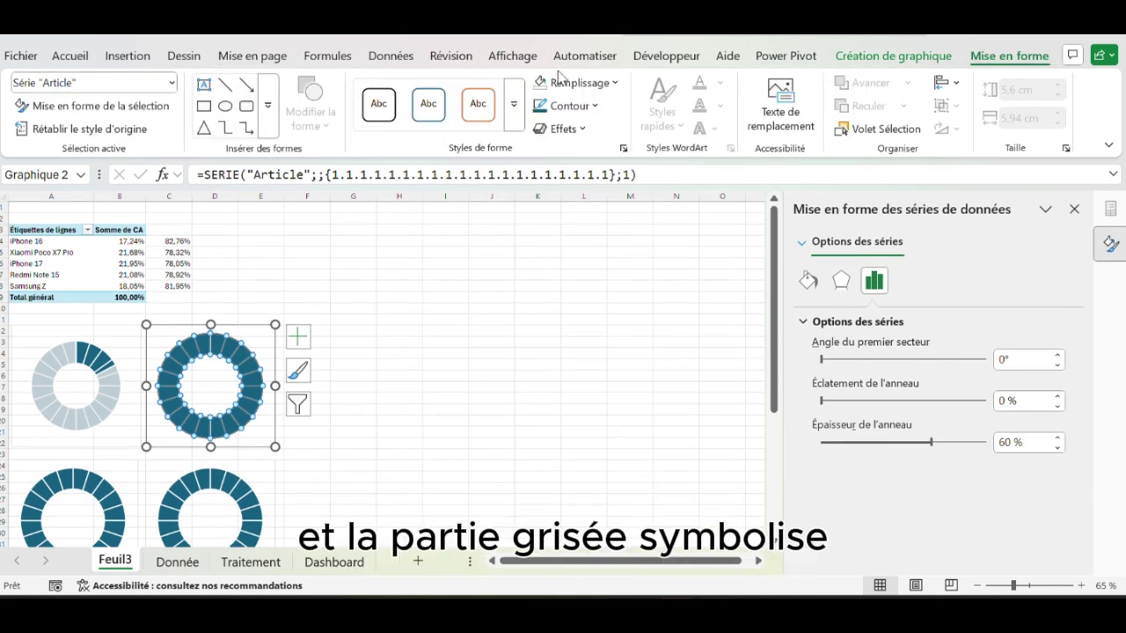
pyautogui.click(615, 85)
pyautogui.click(695, 199)
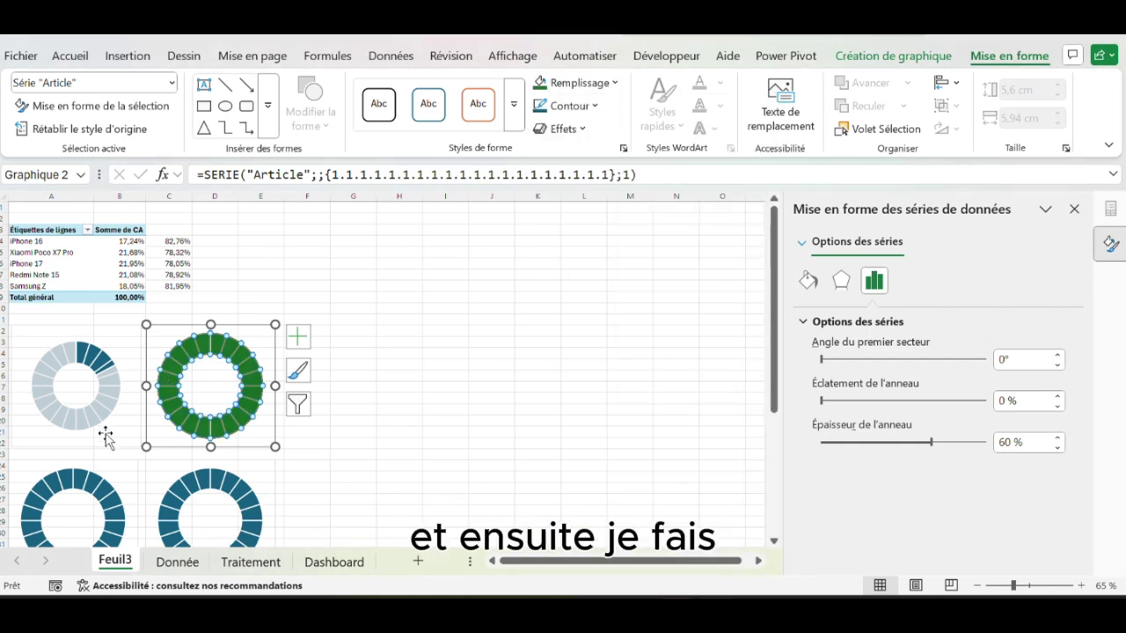
# Fill the whole ring of the third chart, directly below the iPhone 16 one, with solid purple
pyautogui.click(96, 481)
pyautogui.click(807, 279)
pyautogui.scroll(-1, 967, 396)
pyautogui.click(1056, 493)
pyautogui.click(1112, 375)
# Fill the whole ring of the fourth chart, below the green one, with solid golden yellow
pyautogui.click(211, 479)
pyautogui.click(808, 280)
pyautogui.click(1042, 511)
pyautogui.click(940, 395)
# Fill the whole ring of the fifth chart, below the purple one, with solid light blue
pyautogui.scroll(-4, 573, 369)
pyautogui.click(73, 437)
pyautogui.click(807, 280)
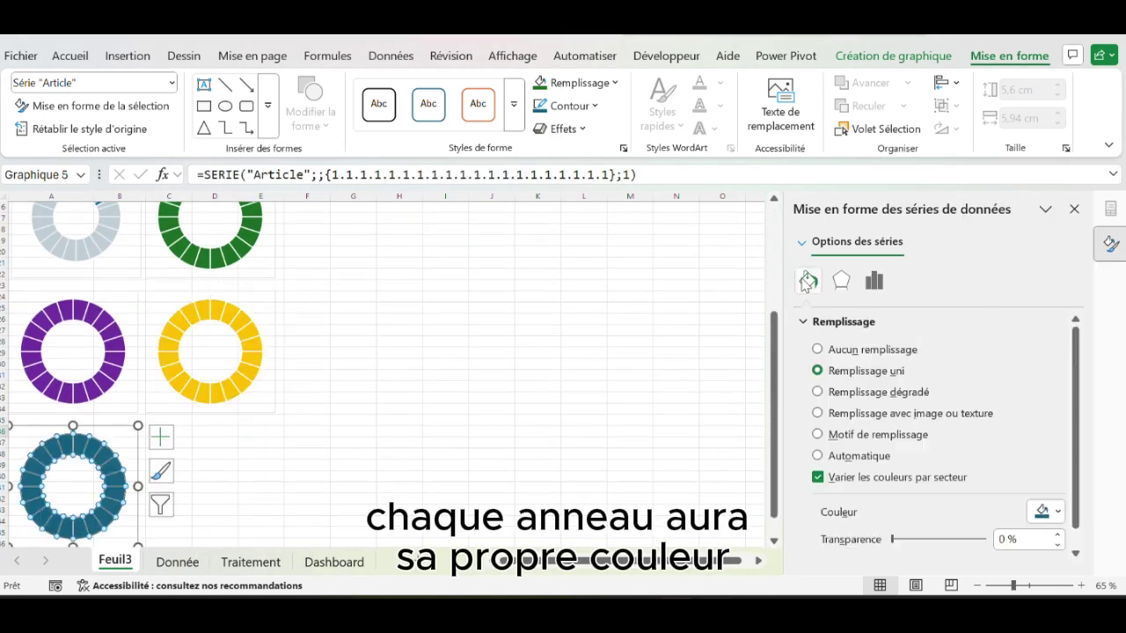
pyautogui.click(1052, 514)
pyautogui.click(1063, 218)
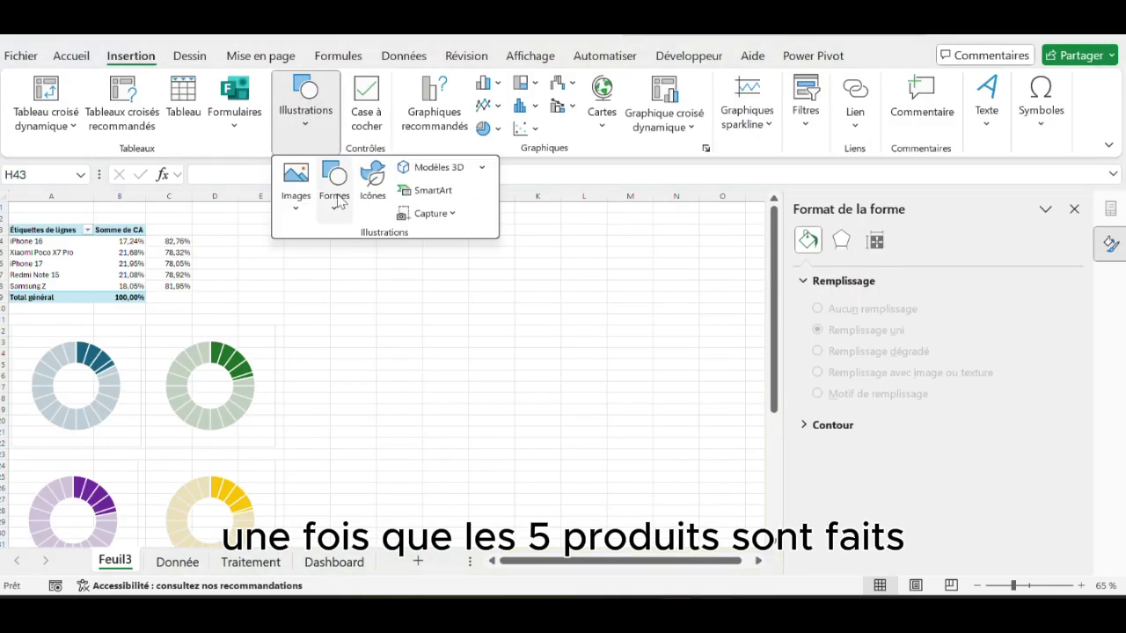
# Draw a rectangle as a title banner above the first ring and label it iPhone 16
pyautogui.click(339, 201)
pyautogui.click(392, 267)
pyautogui.moveTo(26, 314)
pyautogui.mouseDown()
pyautogui.moveTo(126, 339)
pyautogui.moveTo(29, 324)
pyautogui.mouseUp()
pyautogui.write('iPhone 16')
# Format the iPhone 16 banner text as bold Poppins, size 14, centred horizontally and vertically
pyautogui.click(71, 56)
pyautogui.click(116, 118)
pyautogui.tripleClick(157, 90)
pyautogui.write('Poppins')
pyautogui.press('Return')
pyautogui.click(265, 90)
pyautogui.click(265, 90)
pyautogui.click(347, 105)
pyautogui.click(348, 84)
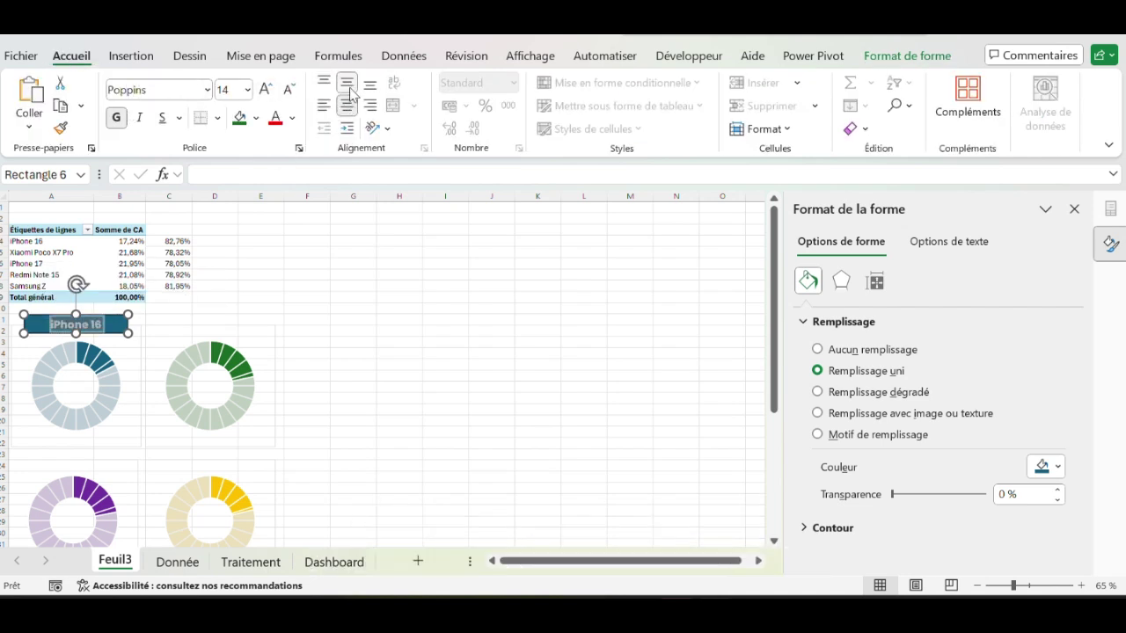
# Insert a small text box in the hole of the iPhone 16 ring
pyautogui.click(84, 388)
pyautogui.click(399, 353)
pyautogui.click(130, 56)
pyautogui.click(306, 101)
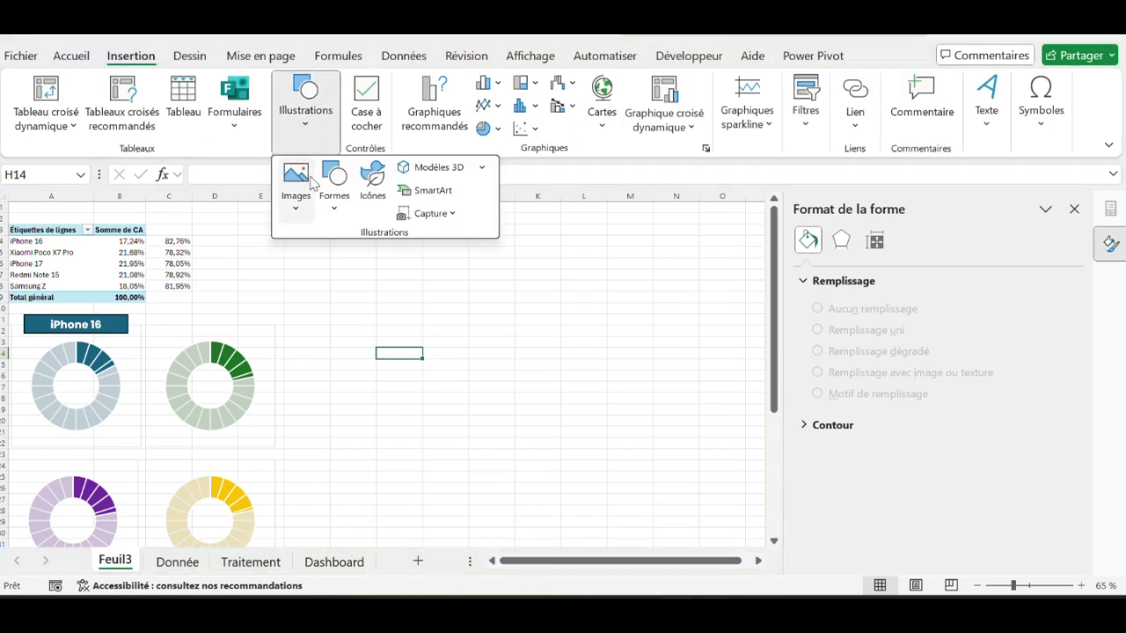
pyautogui.click(334, 180)
pyautogui.click(328, 258)
pyautogui.click(59, 383)
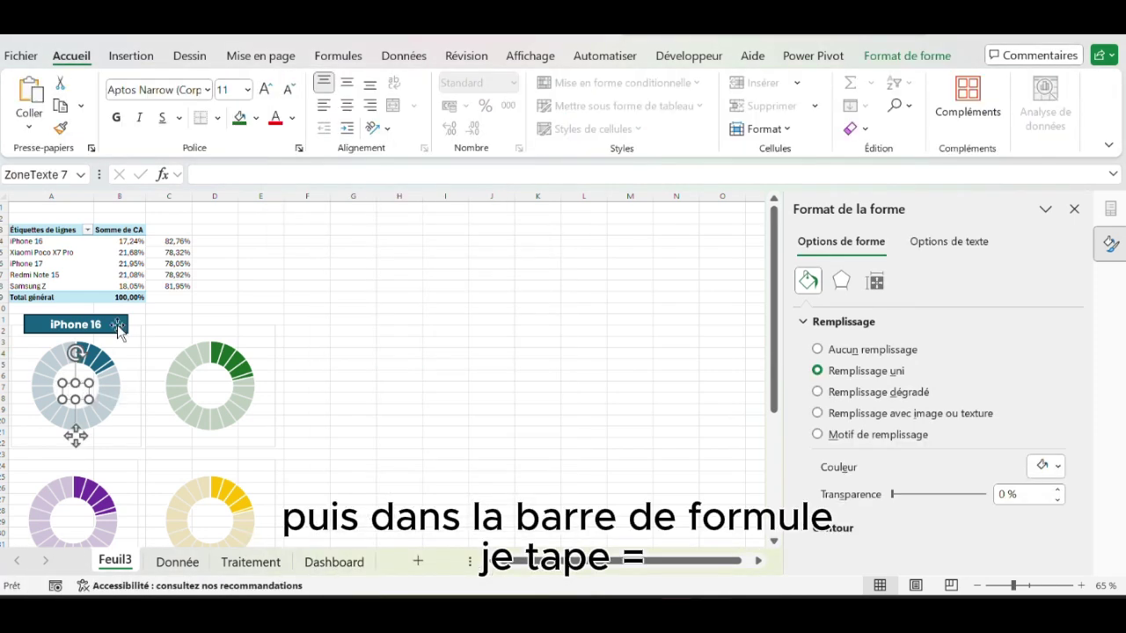
# Link the text box to the iPhone 16 percentage with the formula =B4
pyautogui.click(221, 175)
pyautogui.write('=')
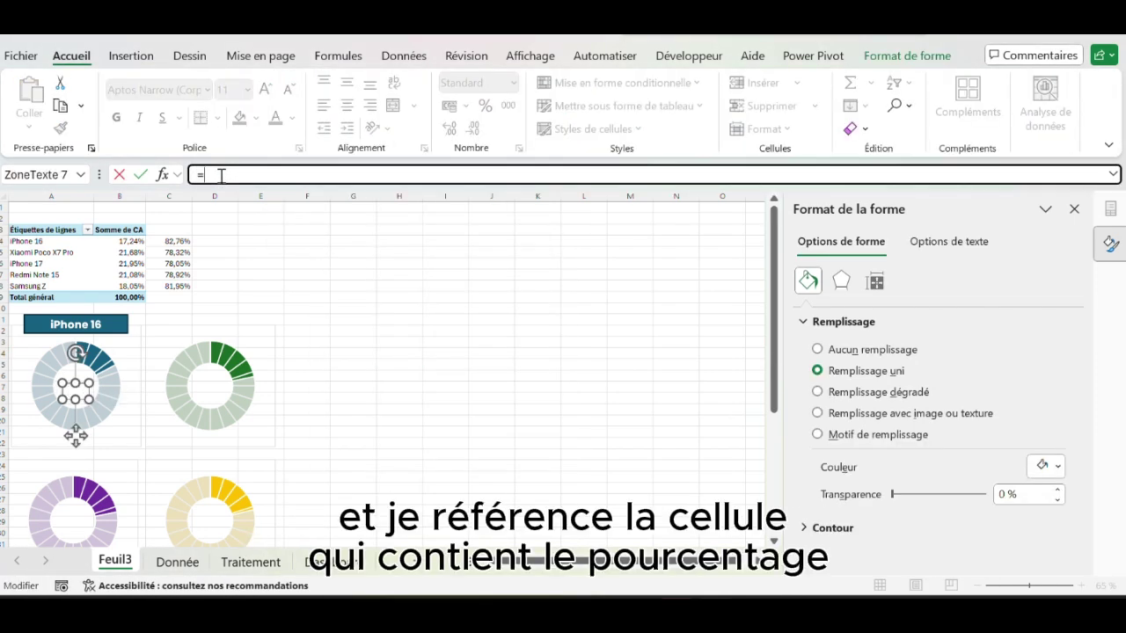
pyautogui.click(130, 240)
pyautogui.press('Return')
pyautogui.press('Return')
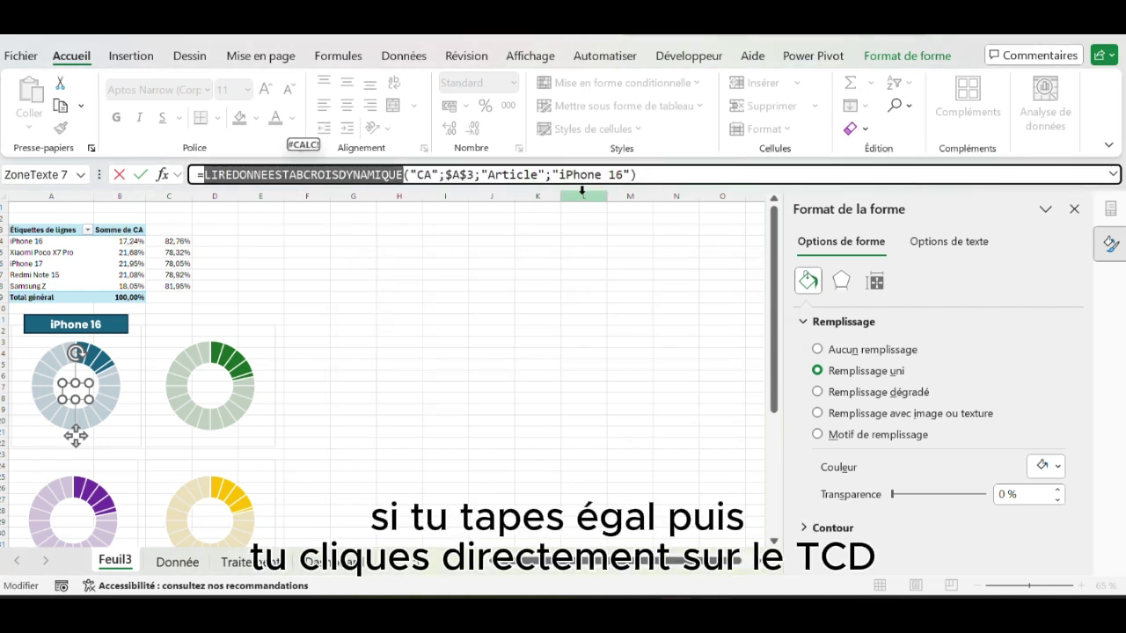
pyautogui.moveTo(666, 170); pyautogui.dragTo(319, 179)
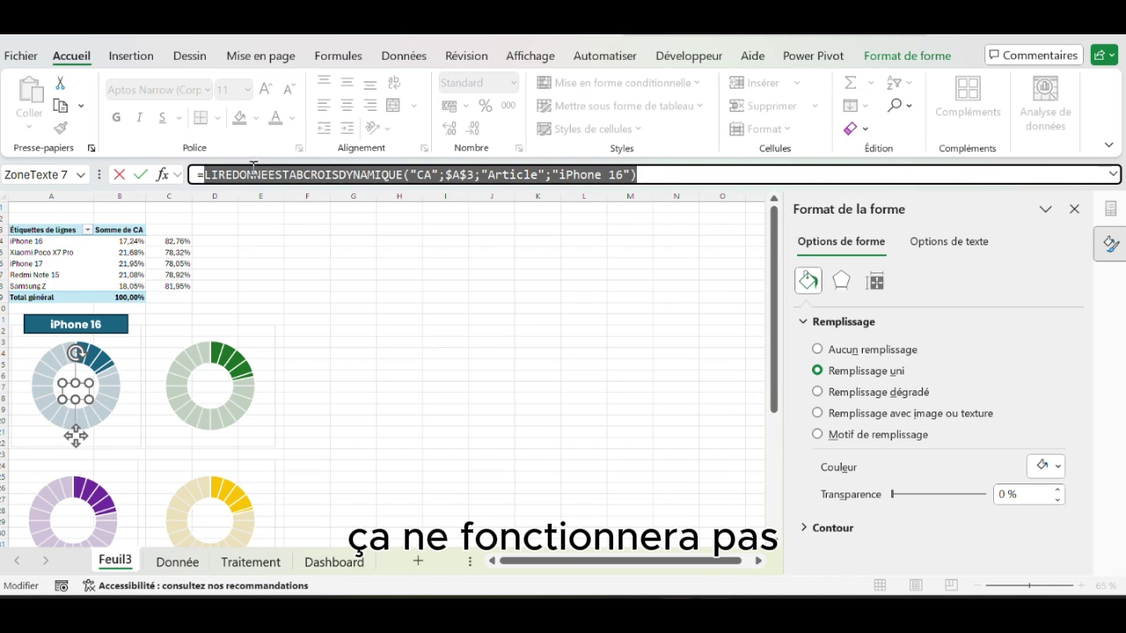
pyautogui.write('B4')
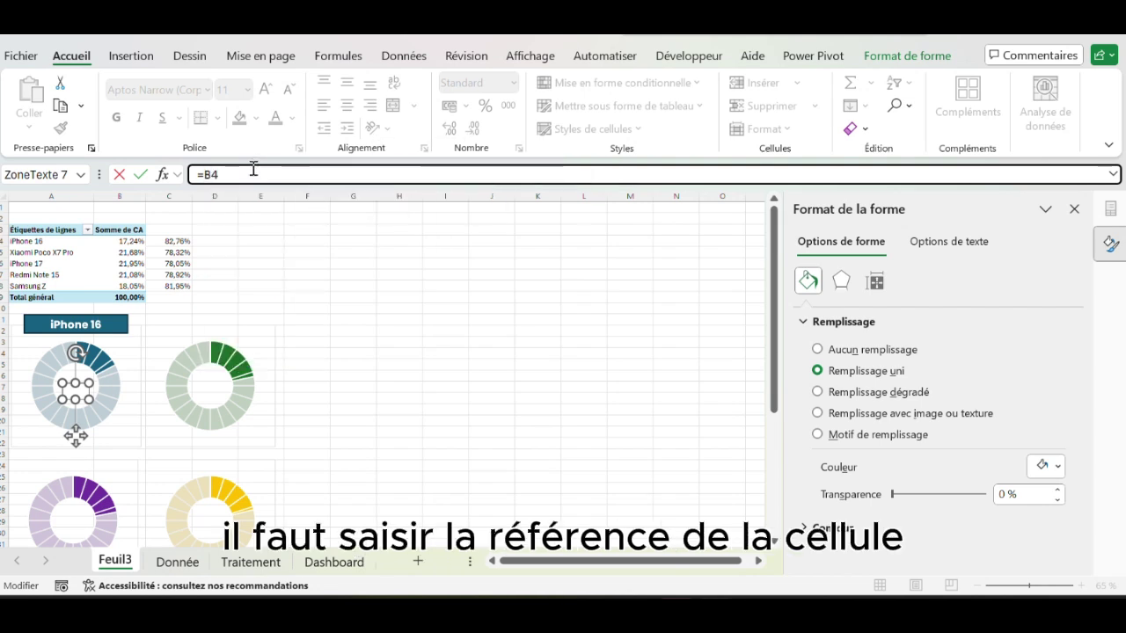
pyautogui.press('Return')
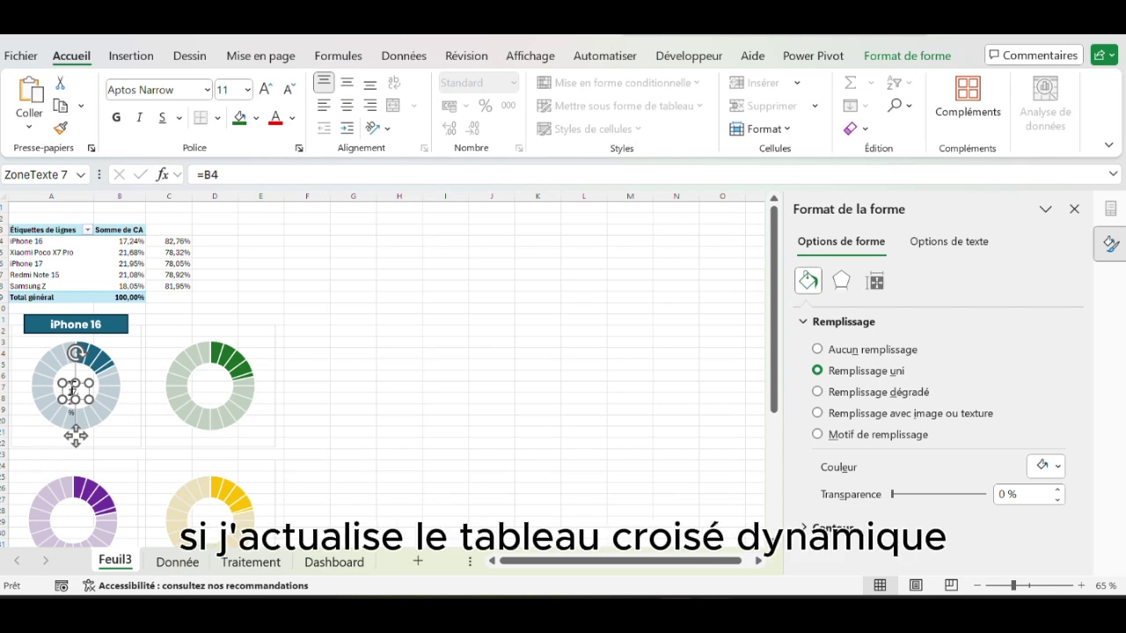
# Format the linked percentage as bold Poppins, centred horizontally and vertically in its text box
pyautogui.click(113, 120)
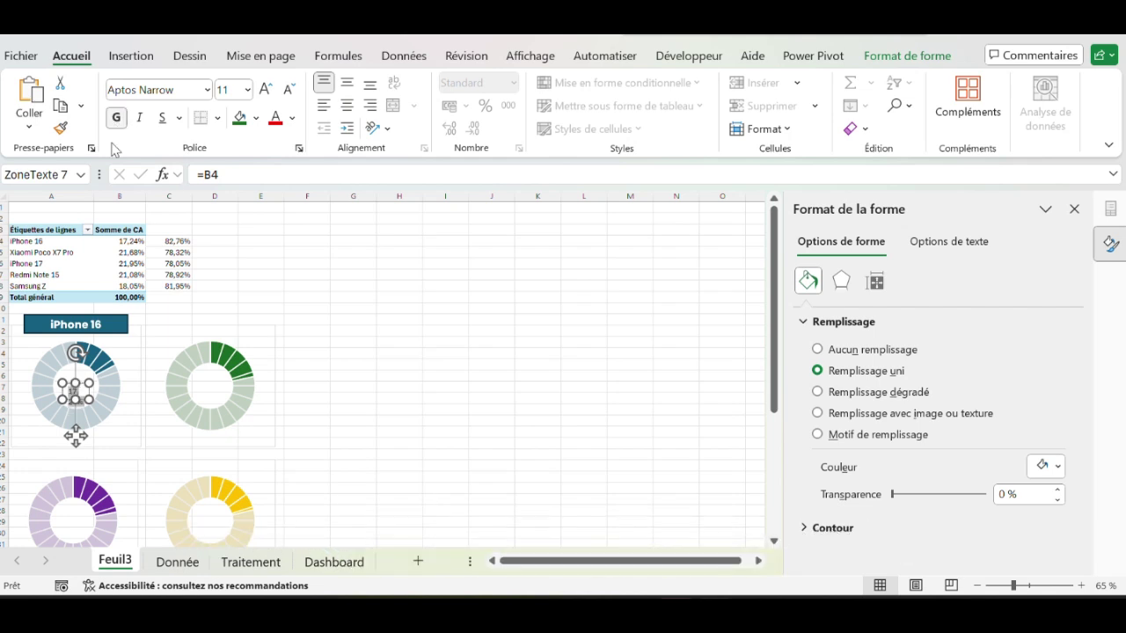
pyautogui.click(349, 105)
pyautogui.click(346, 82)
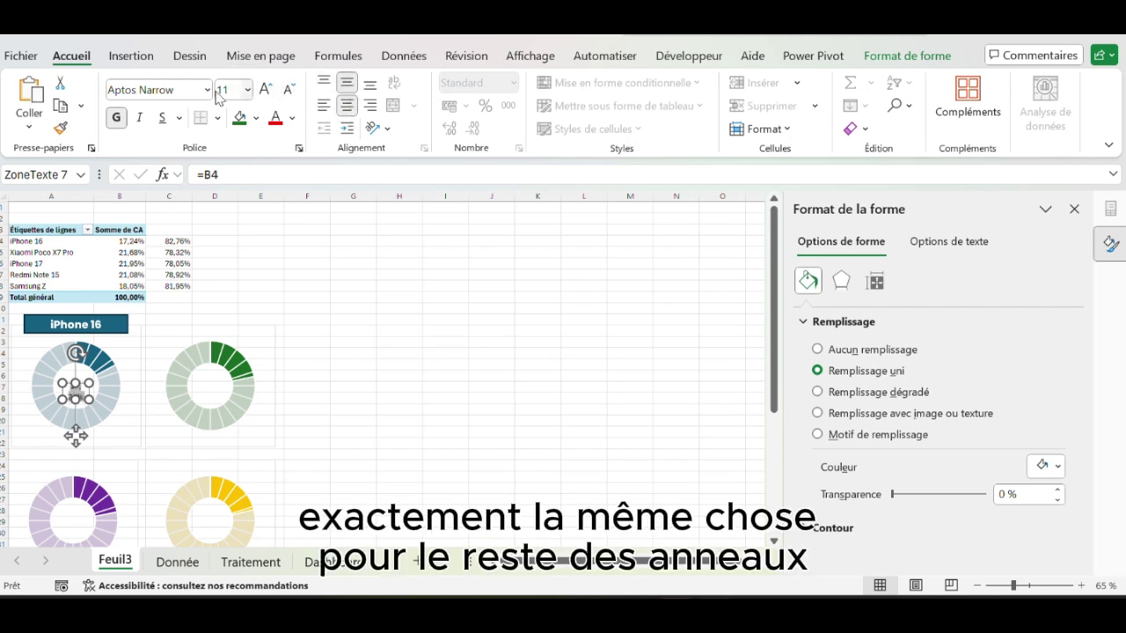
pyautogui.doubleClick(168, 88)
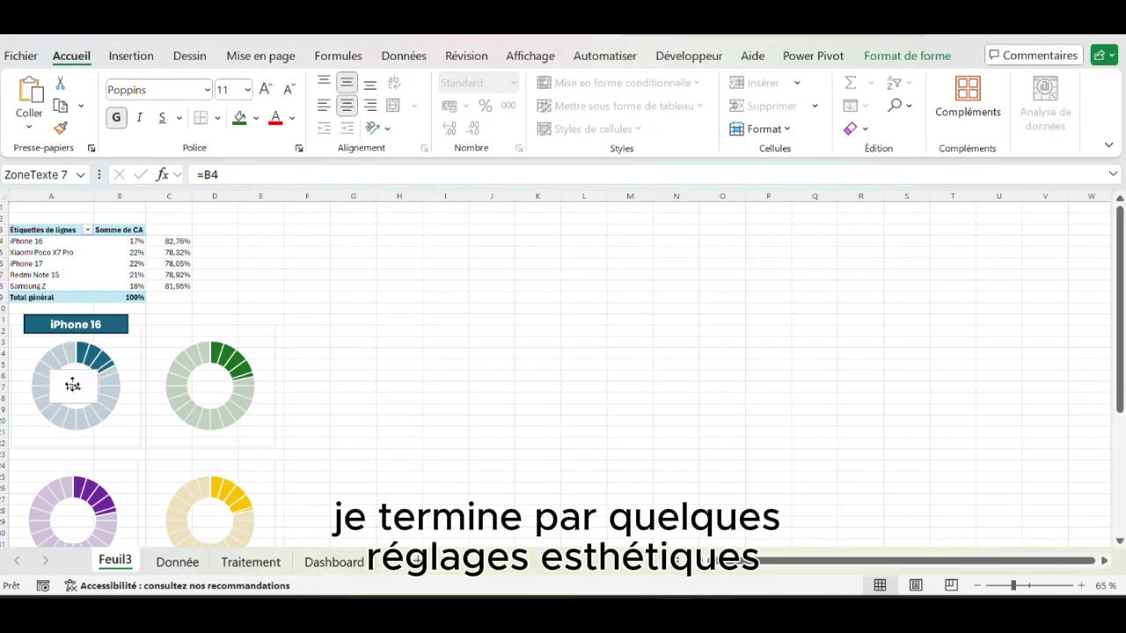
# Remove the outline of the iPhone 16 percentage box and draw a text box inside the green ring
pyautogui.click(907, 55)
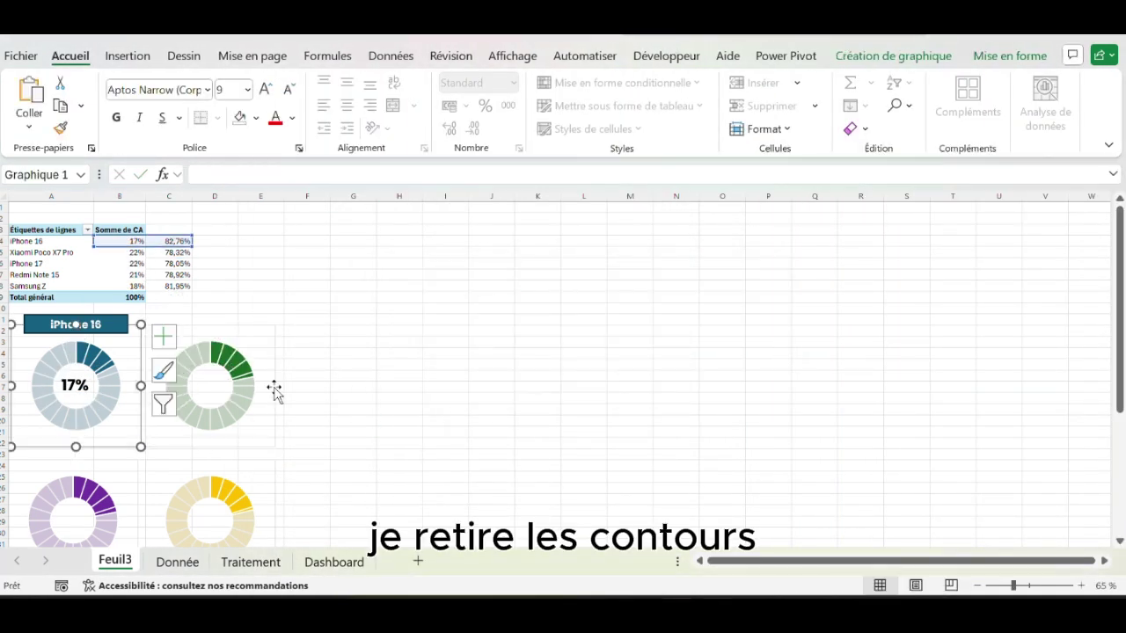
pyautogui.moveTo(186, 374); pyautogui.dragTo(236, 401)
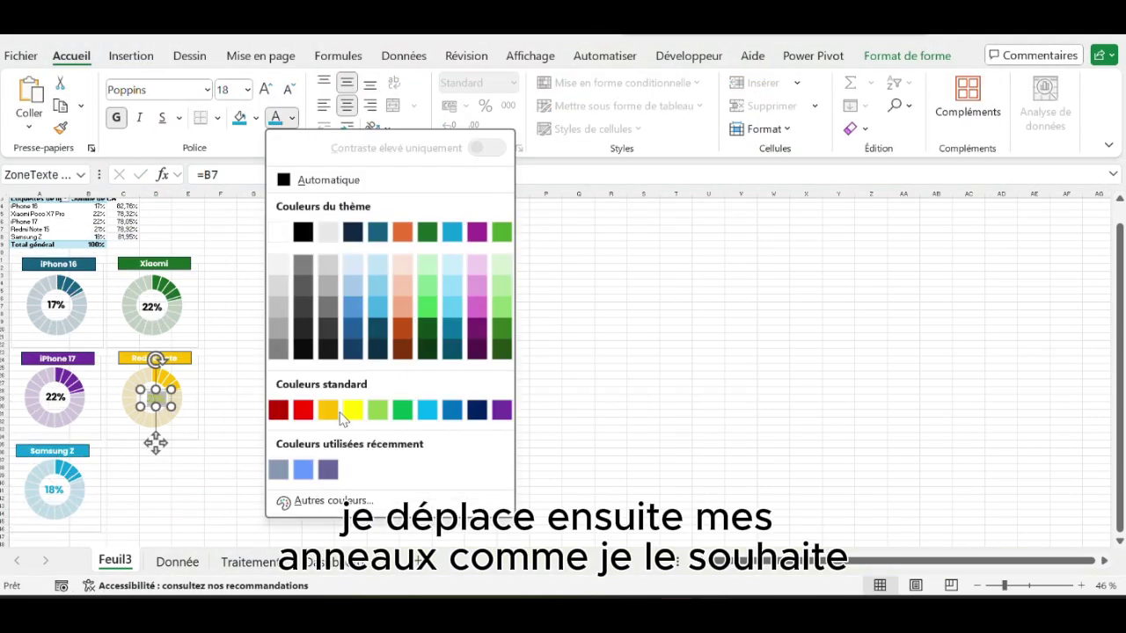
# Colour the Redmi Note, Xiaomi and iPhone 16 percentages gold, green and dark blue to match their rings
pyautogui.click(340, 413)
pyautogui.click(149, 313)
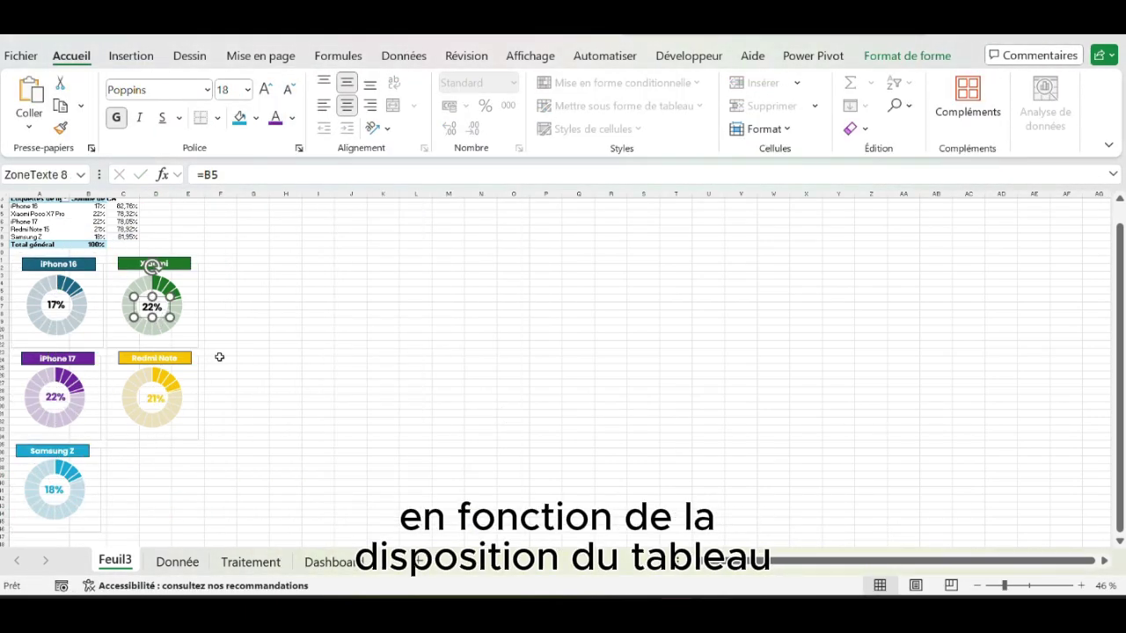
pyautogui.click(55, 303)
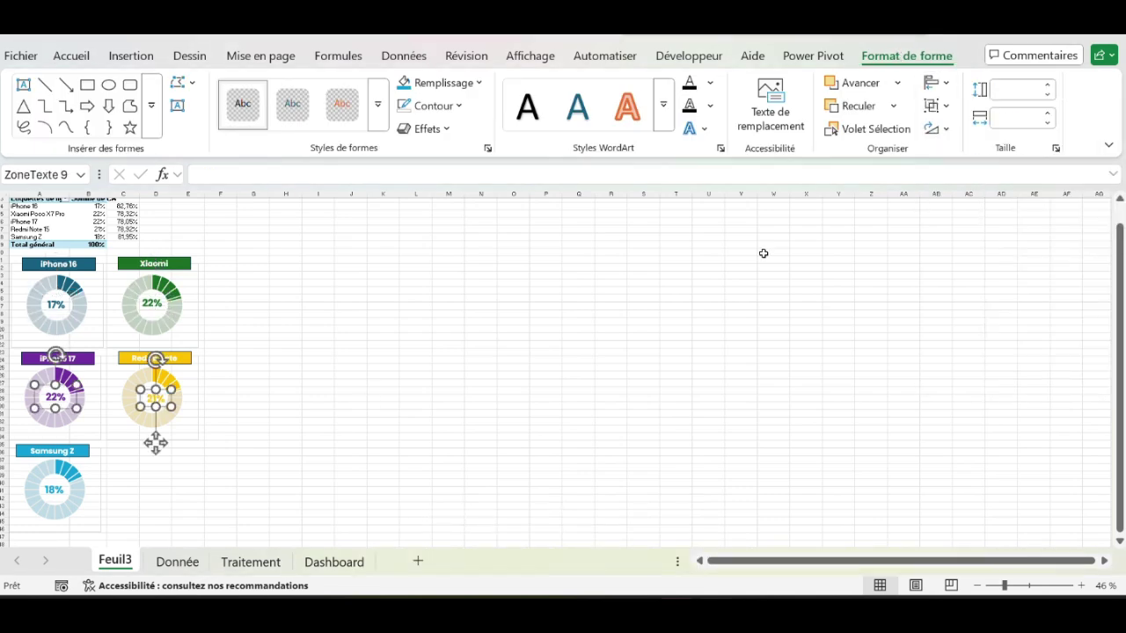
# Group the Samsung Z chart, title and percentage, and move them to the upper row beside Xiaomi
pyautogui.click(129, 498)
pyautogui.click(86, 452)
pyautogui.keyDown('ctrl'); pyautogui.click(56, 489); pyautogui.keyUp('ctrl')
pyautogui.rightClick(78, 479)
pyautogui.moveTo(90, 458); pyautogui.dragTo(292, 272)
# Group the Redmi Note chart, title and percentage, and shift them to sit below and between Xiaomi and Samsung Z
pyautogui.rightClick(161, 398)
pyautogui.click(414, 338)
pyautogui.moveTo(194, 352); pyautogui.dragTo(253, 358)
pyautogui.click(55, 396)
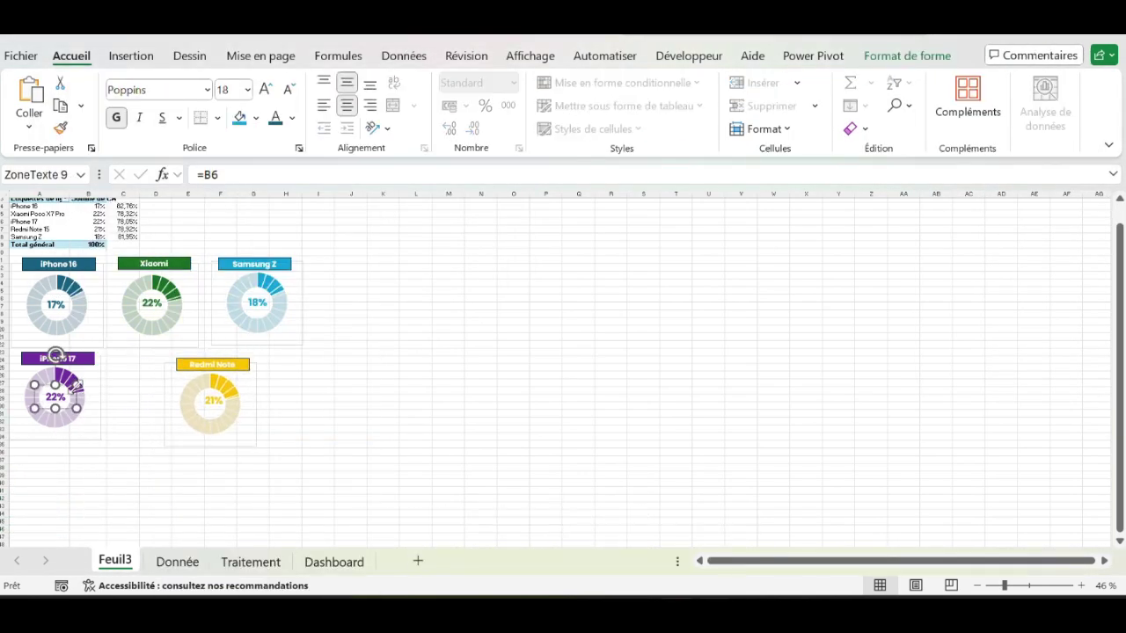
pyautogui.keyDown('ctrl'); pyautogui.click(58, 374); pyautogui.keyUp('ctrl')
pyautogui.keyDown('ctrl'); pyautogui.click(76, 354); pyautogui.keyUp('ctrl')
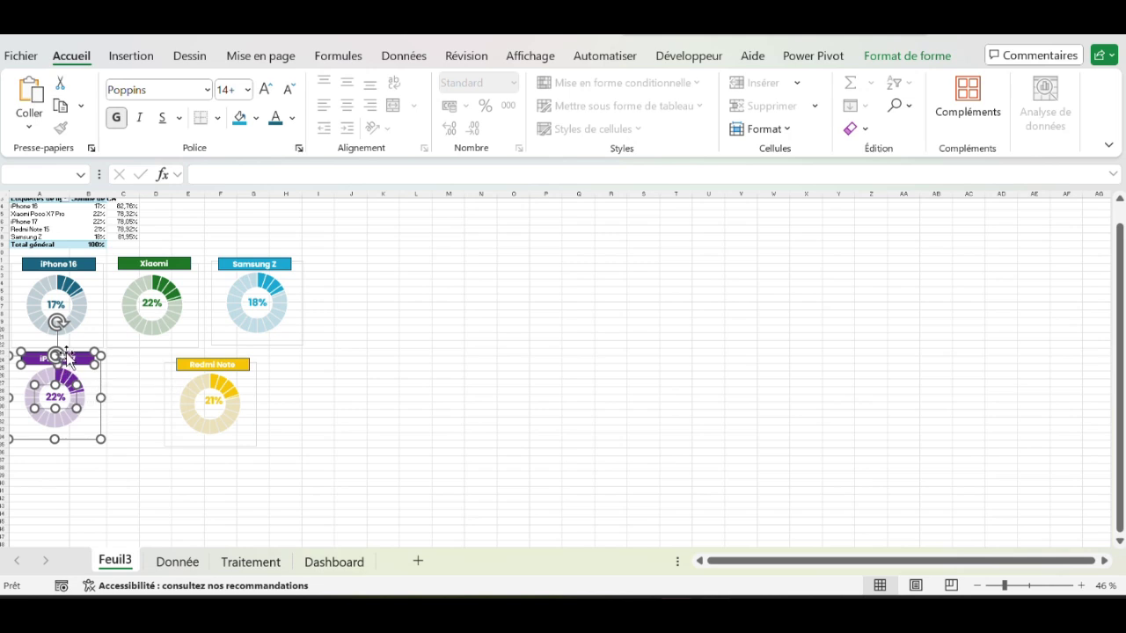
pyautogui.rightClick(69, 359)
# Group the iPhone 17 title banner, doughnut chart and percentage into one object
pyautogui.click(48, 362)
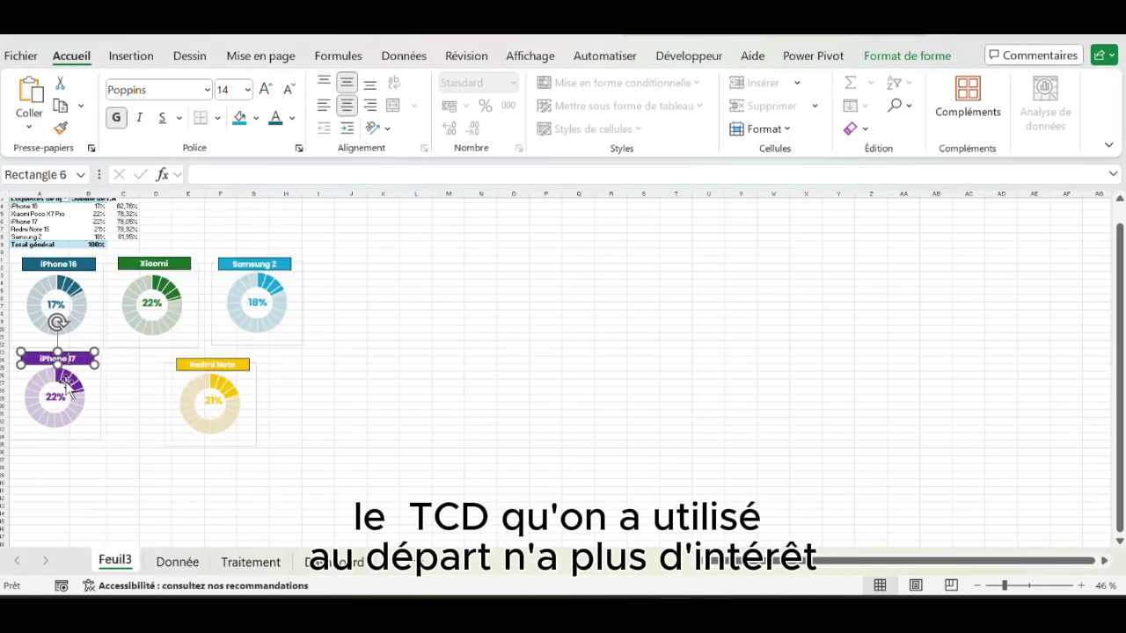
pyautogui.keyDown('ctrl'); pyautogui.click(66, 383); pyautogui.keyUp('ctrl')
pyautogui.keyDown('ctrl'); pyautogui.click(56, 399); pyautogui.keyUp('ctrl')
pyautogui.rightClick(55, 399)
pyautogui.moveTo(110, 337)
pyautogui.click(322, 339)
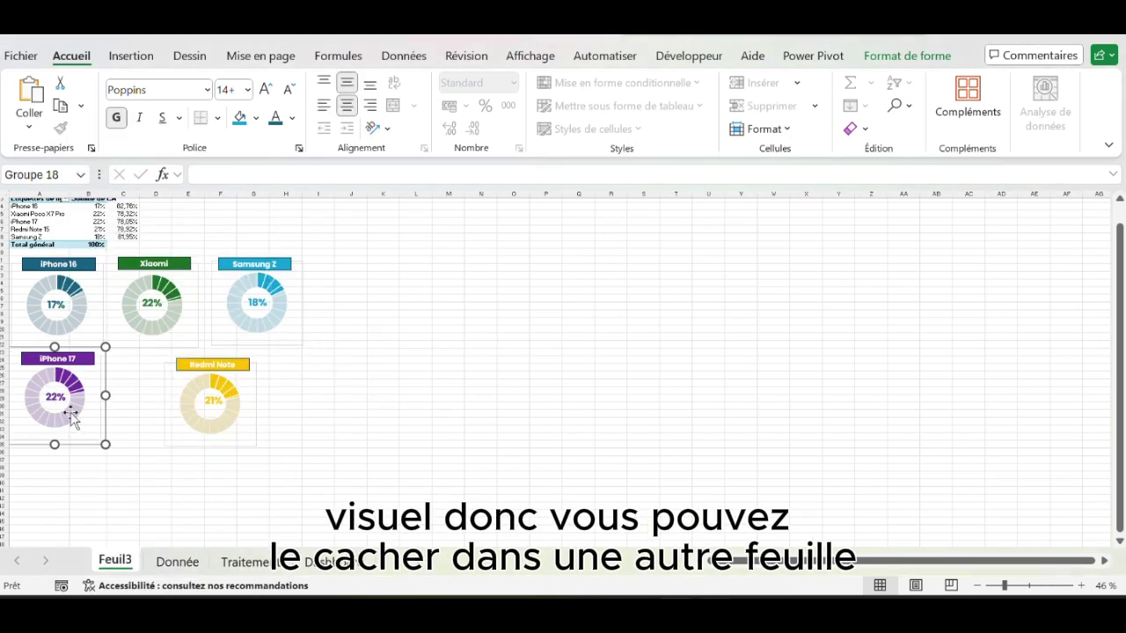
# Move the iPhone 17 group to sit below and between iPhone 16 and Xiaomi, level with Redmi Note
pyautogui.click(89, 388)
pyautogui.press('Escape')
pyautogui.moveTo(89, 388); pyautogui.dragTo(119, 369)
pyautogui.click(364, 446)
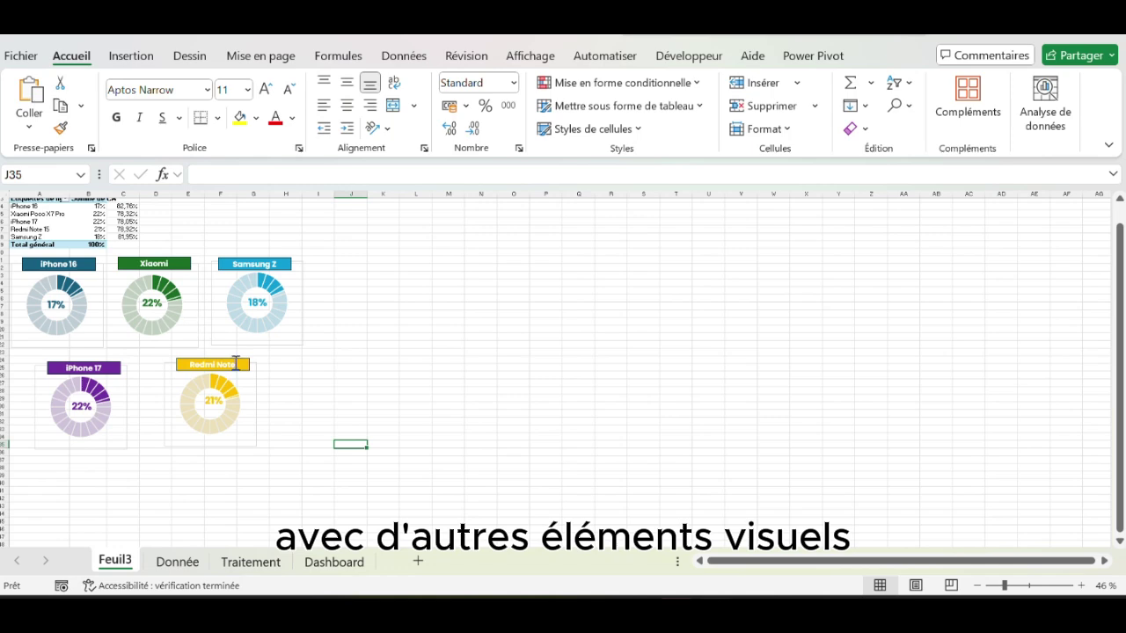
# Insert slicers for the Commercial, Ville and Client fields of the pivot table
pyautogui.scroll(2, 282, 396)
pyautogui.click(76, 235)
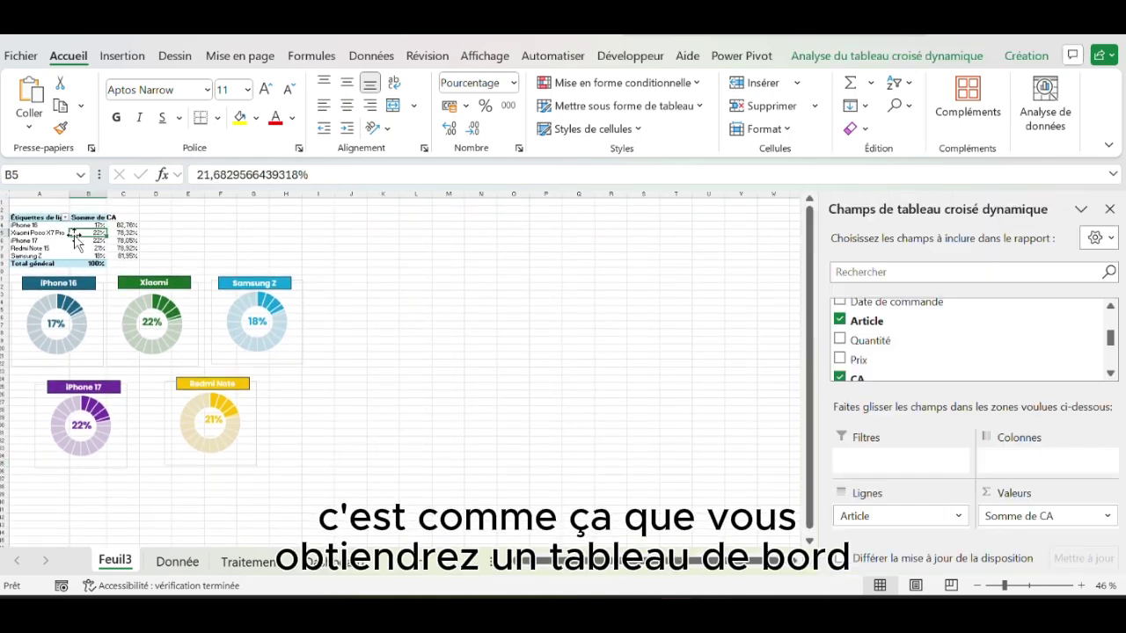
pyautogui.click(128, 56)
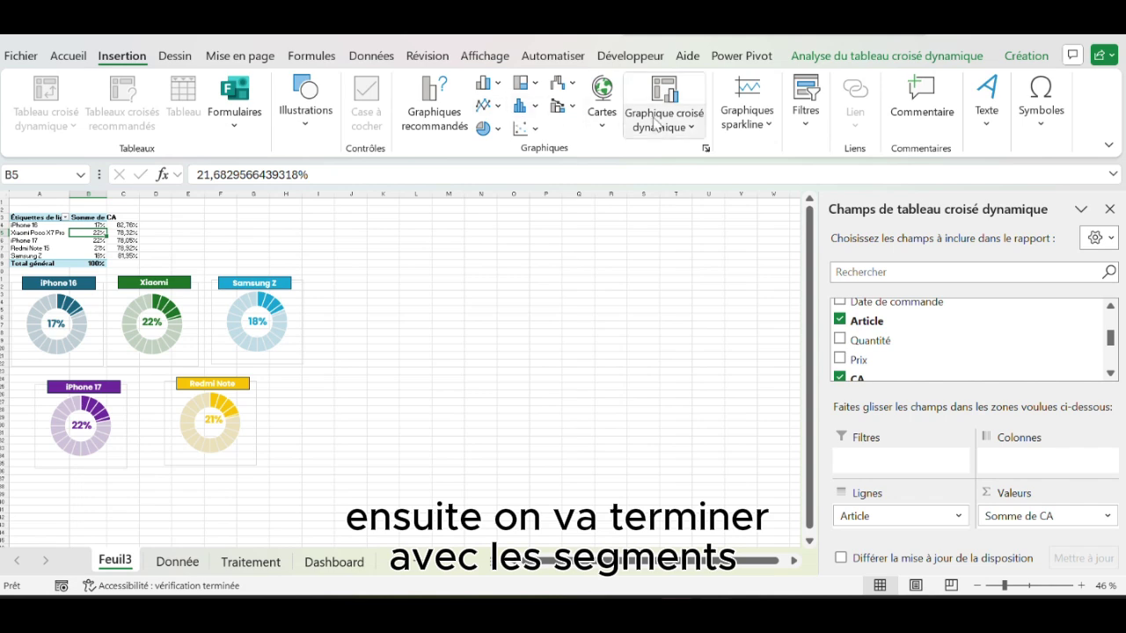
pyautogui.click(805, 115)
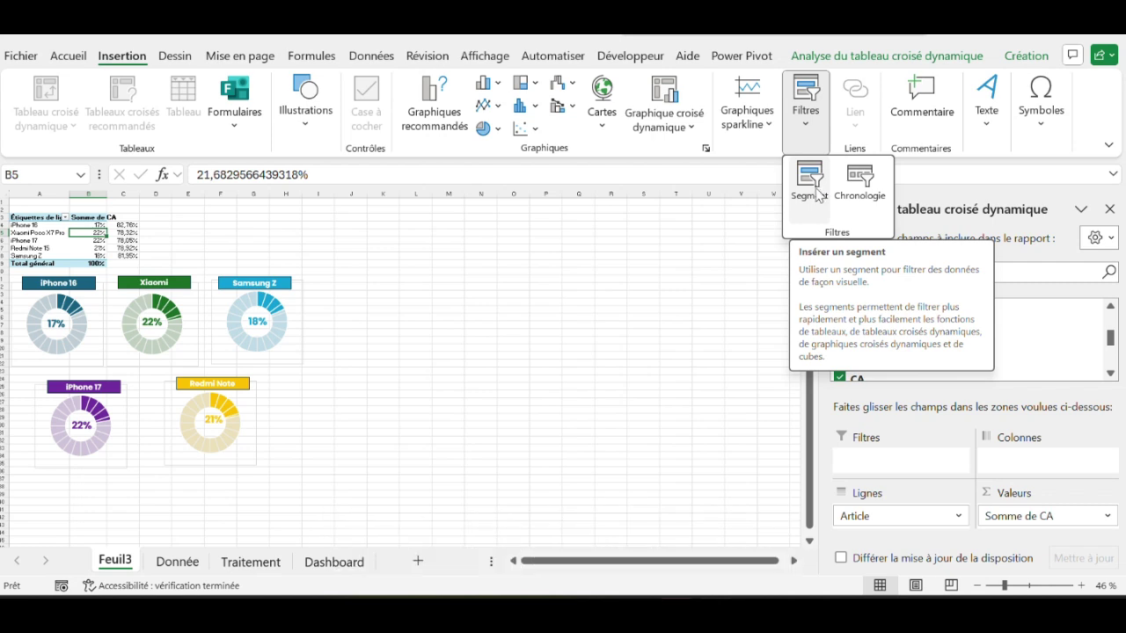
pyautogui.click(817, 194)
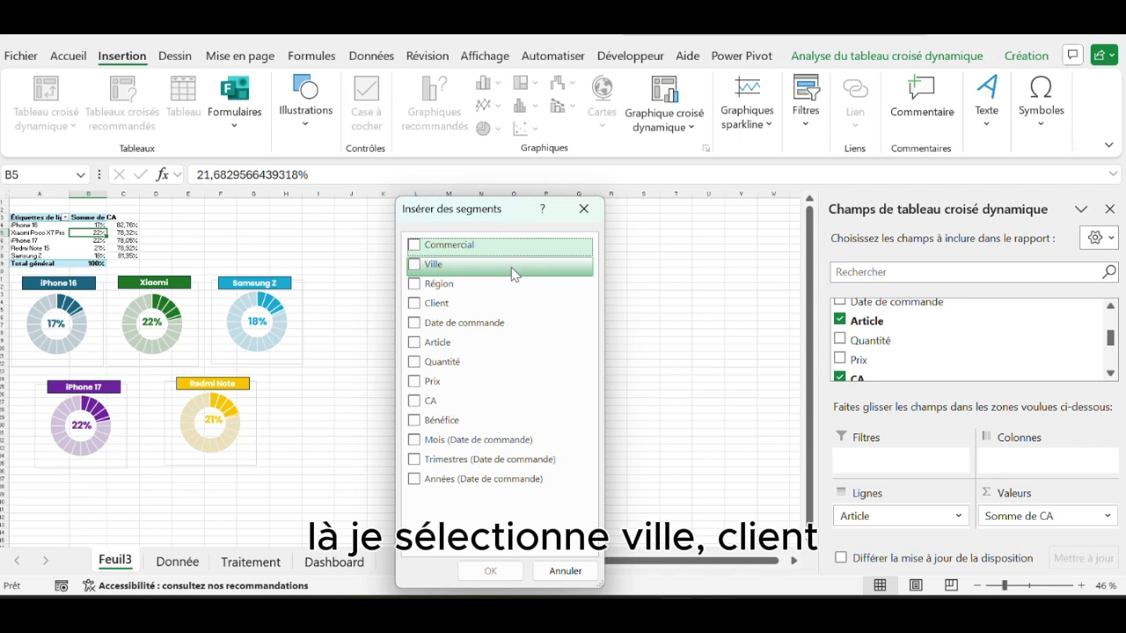
pyautogui.click(412, 267)
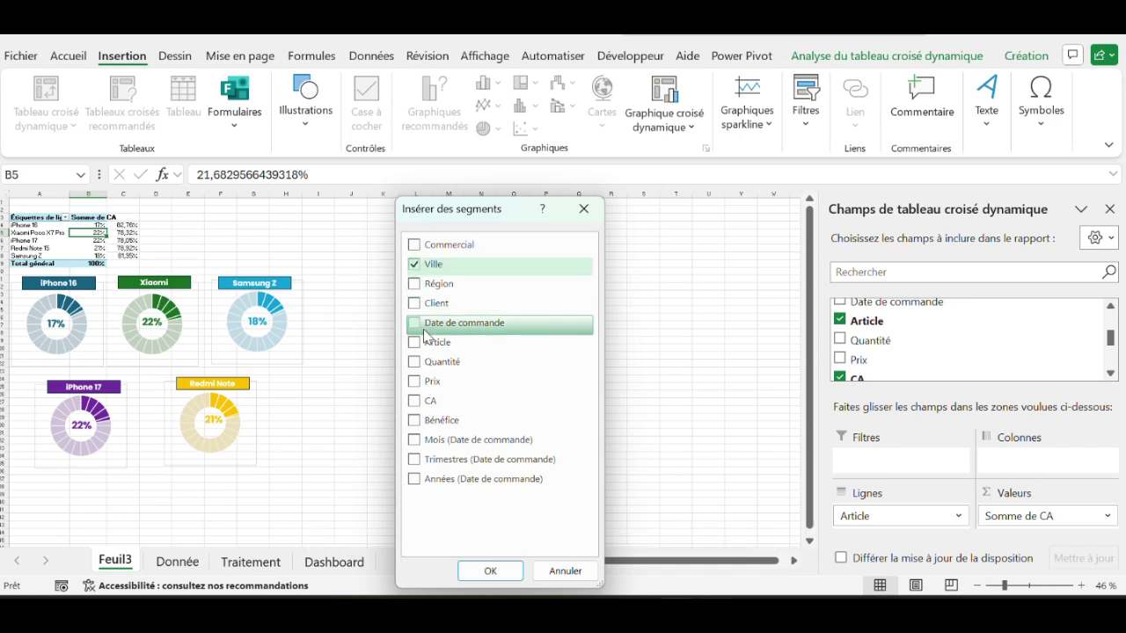
pyautogui.click(415, 305)
pyautogui.click(413, 247)
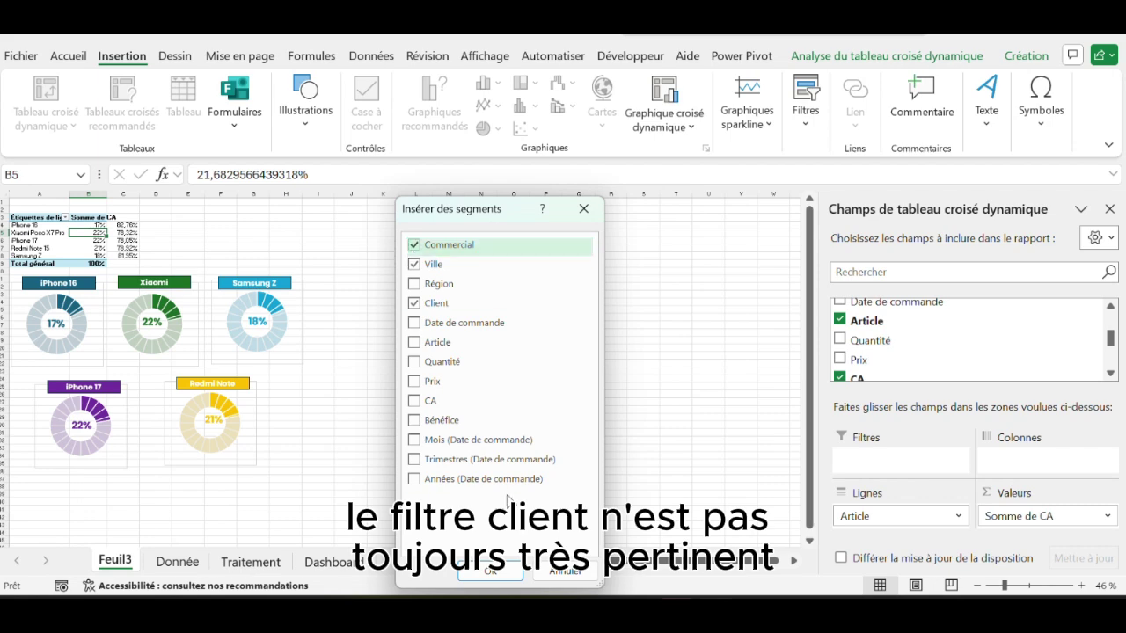
pyautogui.click(491, 571)
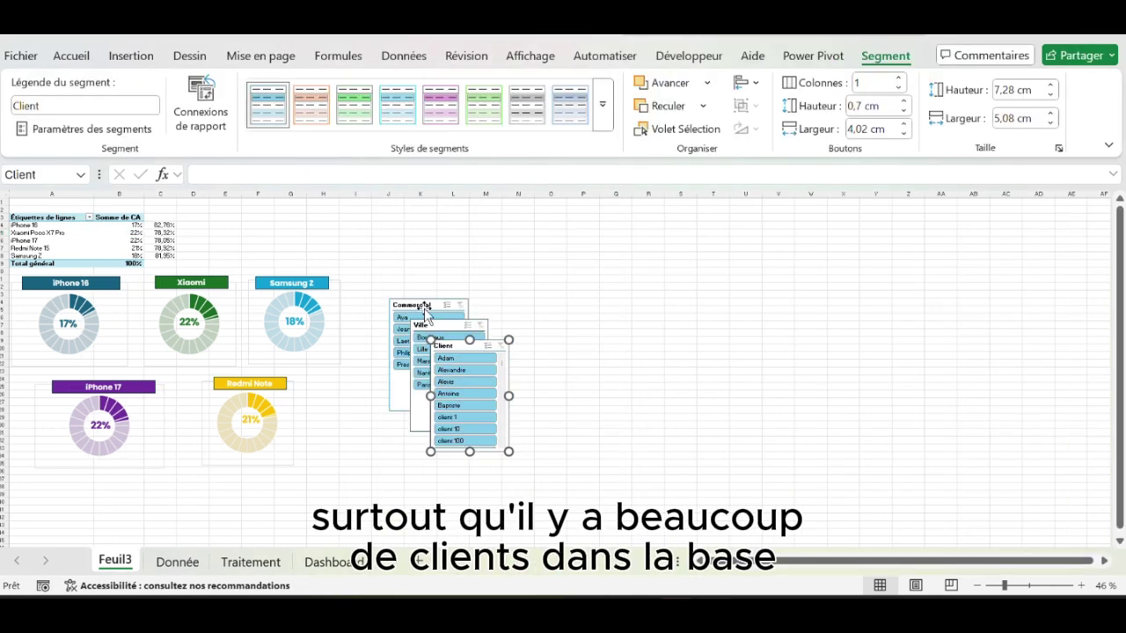
# Move the slicers nearer the charts, with Commercial beside Samsung Z and separated from Ville and Client below it
pyautogui.click(426, 308)
pyautogui.keyDown('ctrl'); pyautogui.click(433, 332); pyautogui.keyUp('ctrl')
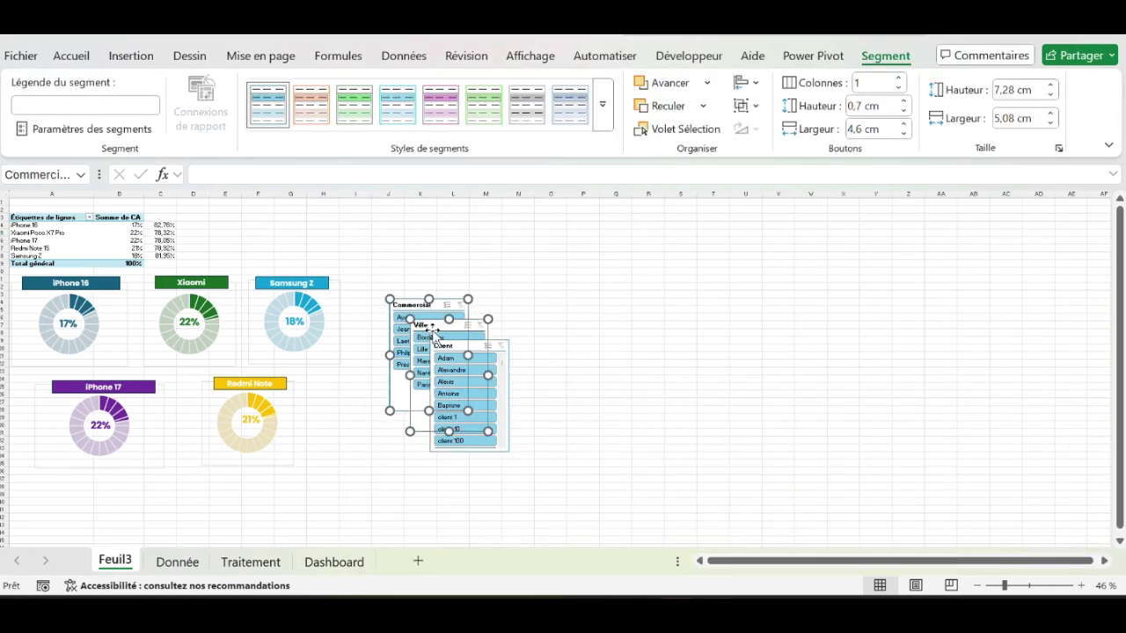
pyautogui.keyDown('ctrl'); pyautogui.click(503, 352); pyautogui.keyUp('ctrl')
pyautogui.moveTo(433, 312); pyautogui.dragTo(402, 233)
pyautogui.press('Escape')
pyautogui.click(373, 400)
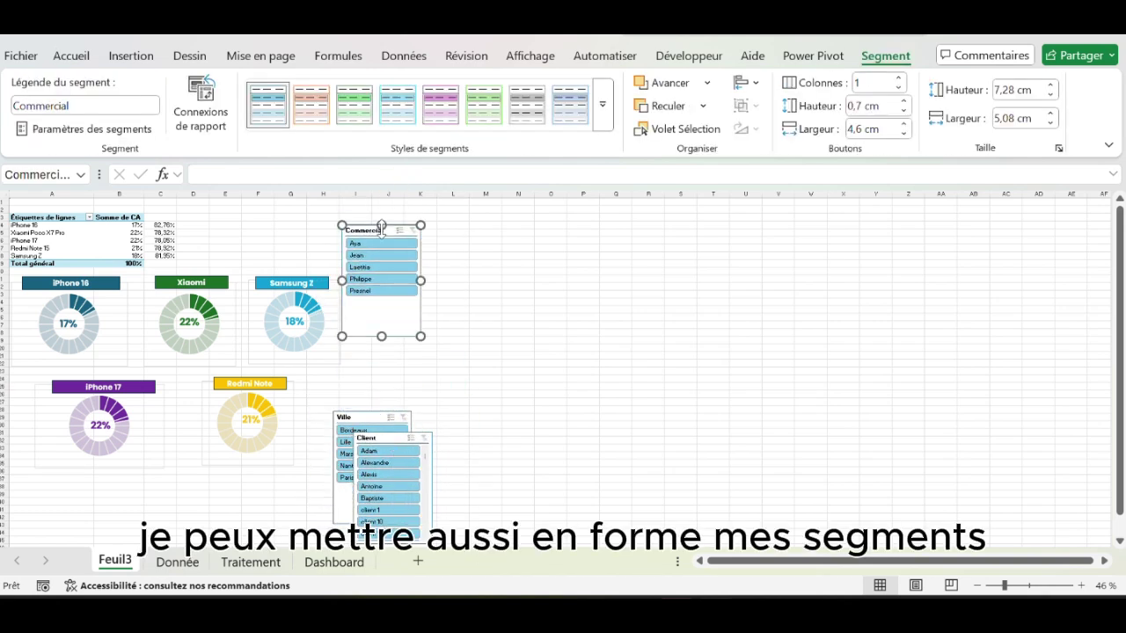
# Lay out the Commercial slicer in 2 columns, shrink it to about 3.37 cm high and place it beside the pivot table
pyautogui.moveTo(380, 336); pyautogui.dragTo(380, 302)
pyautogui.moveTo(392, 231); pyautogui.dragTo(240, 210)
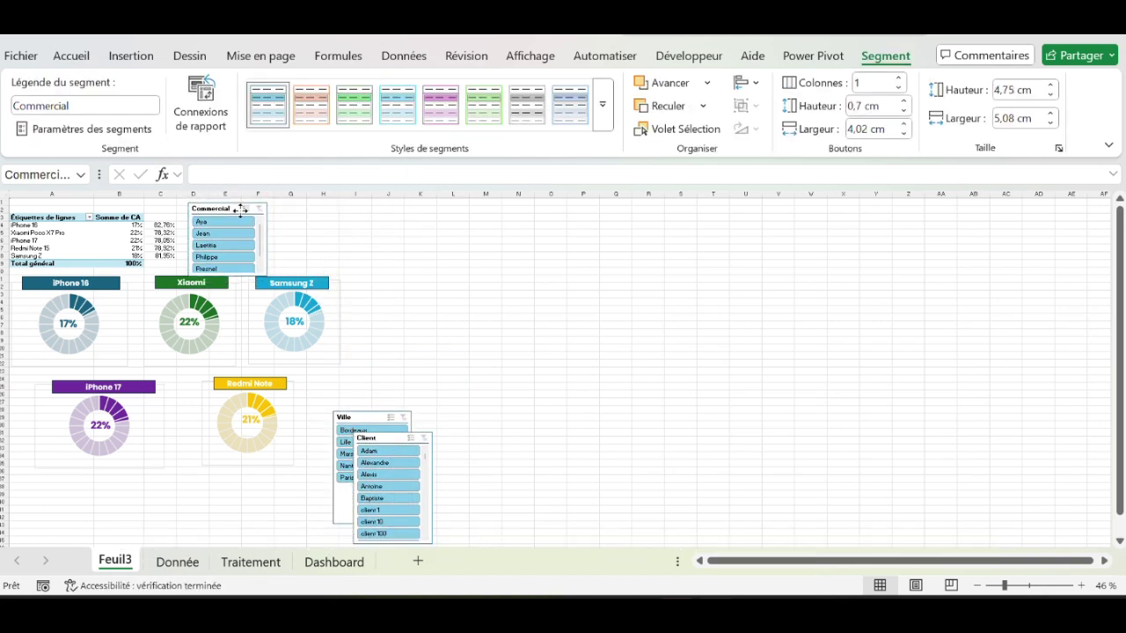
pyautogui.click(898, 78)
pyautogui.moveTo(229, 274); pyautogui.dragTo(228, 254)
pyautogui.moveTo(232, 205); pyautogui.dragTo(231, 213)
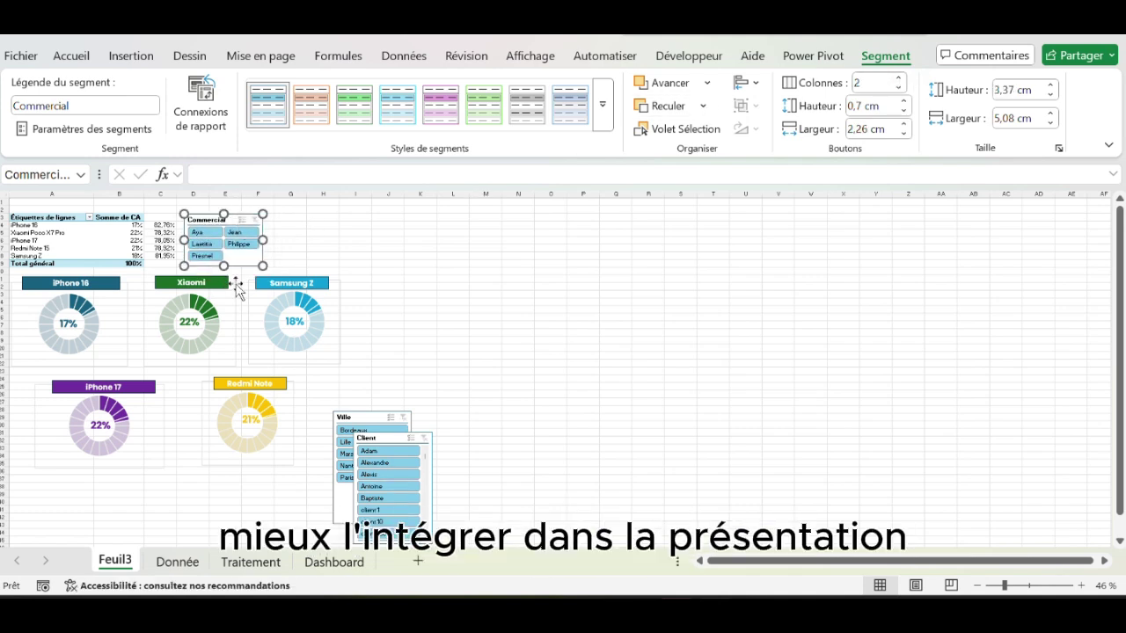
# Delete the Client slicer from the sheet
pyautogui.moveTo(395, 439); pyautogui.dragTo(308, 227)
pyautogui.click(898, 78)
pyautogui.press('Delete')
# Place the Ville slicer beside Commercial with 2 columns, a height of about 3.39 cm and the light orange style
pyautogui.moveTo(369, 414); pyautogui.dragTo(308, 227)
pyautogui.click(900, 78)
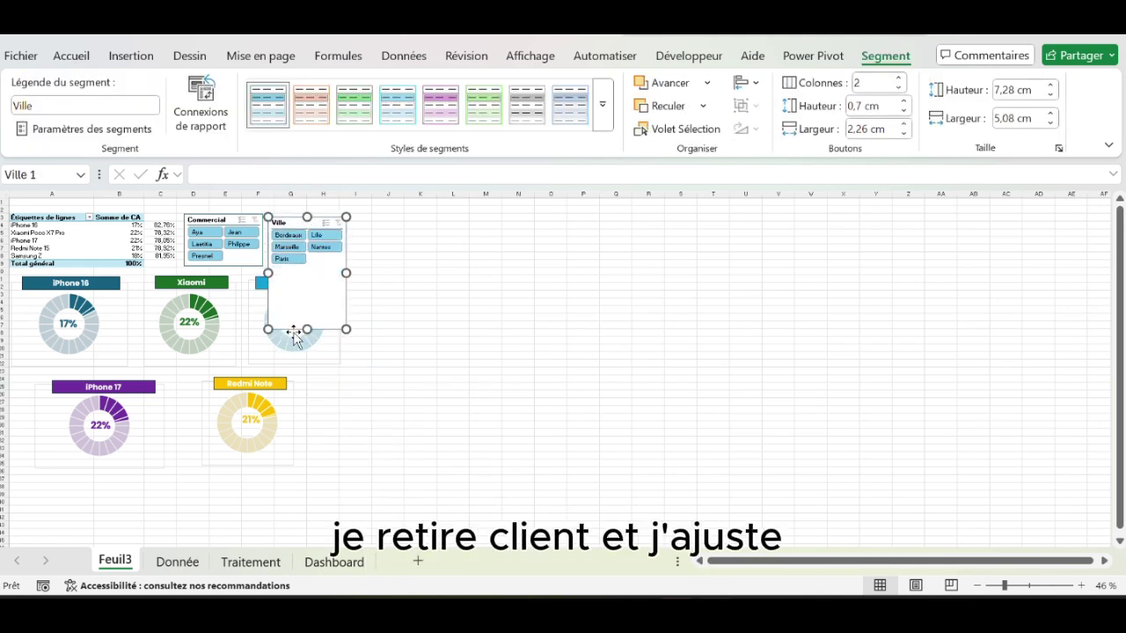
pyautogui.moveTo(306, 329); pyautogui.dragTo(306, 268)
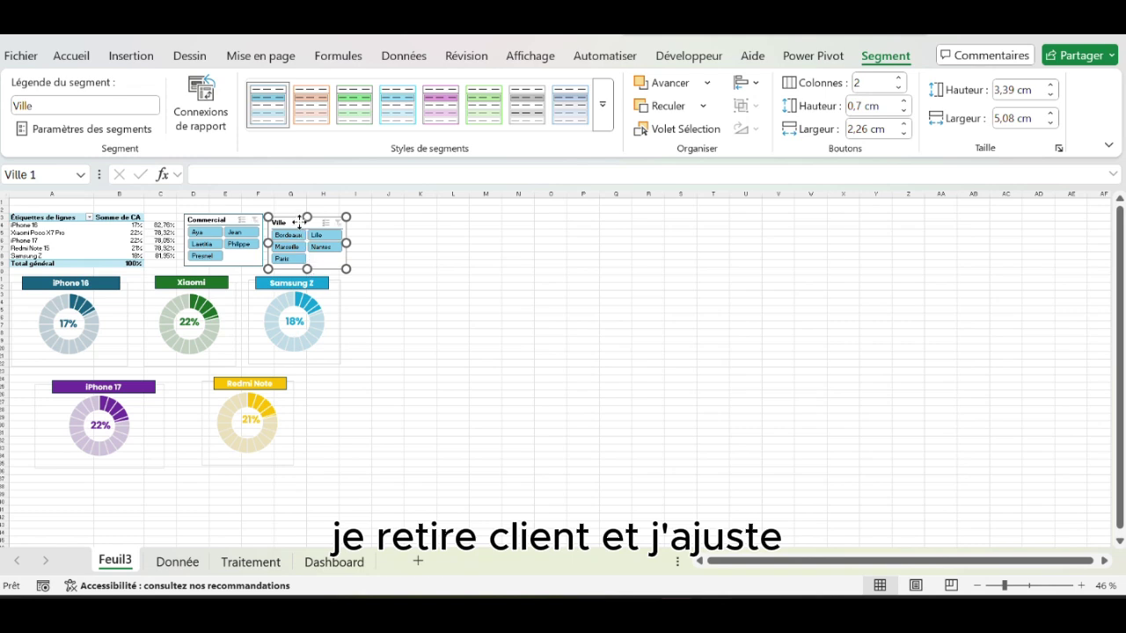
pyautogui.click(311, 104)
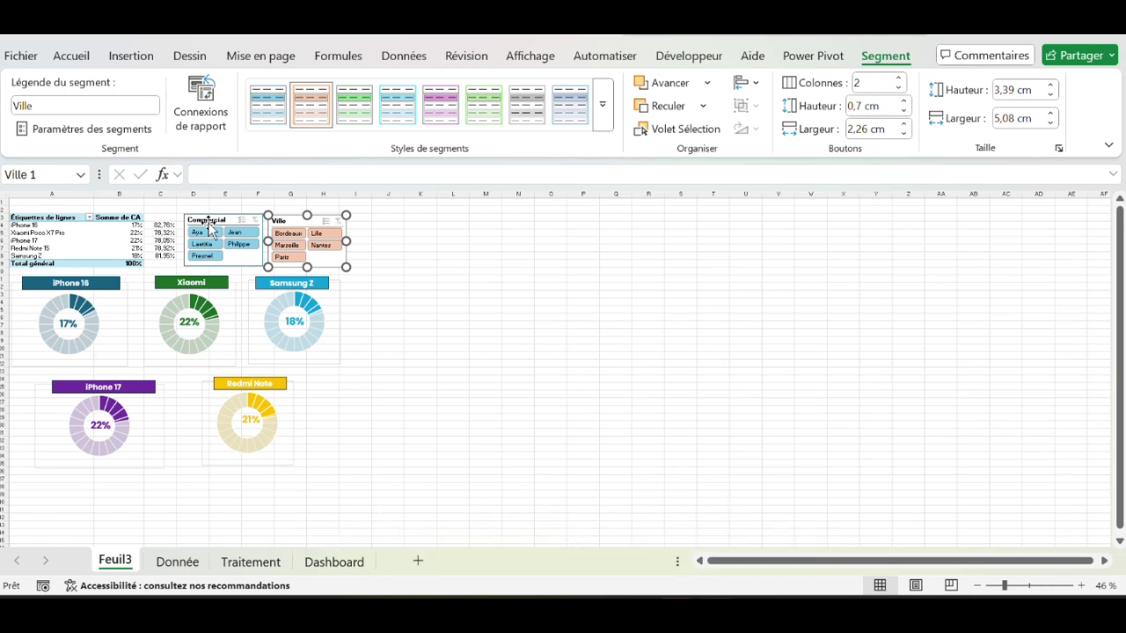
# Filter the charts by four salespeople in turn with the Commercial slicer, ending on the last person listed
pyautogui.click(209, 232)
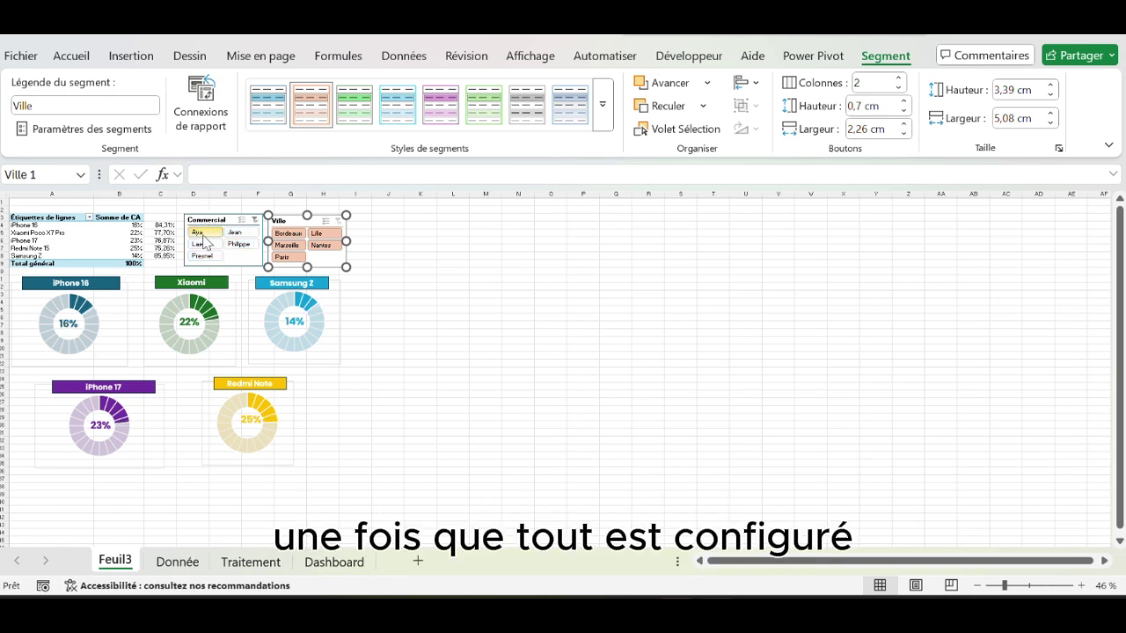
pyautogui.click(236, 235)
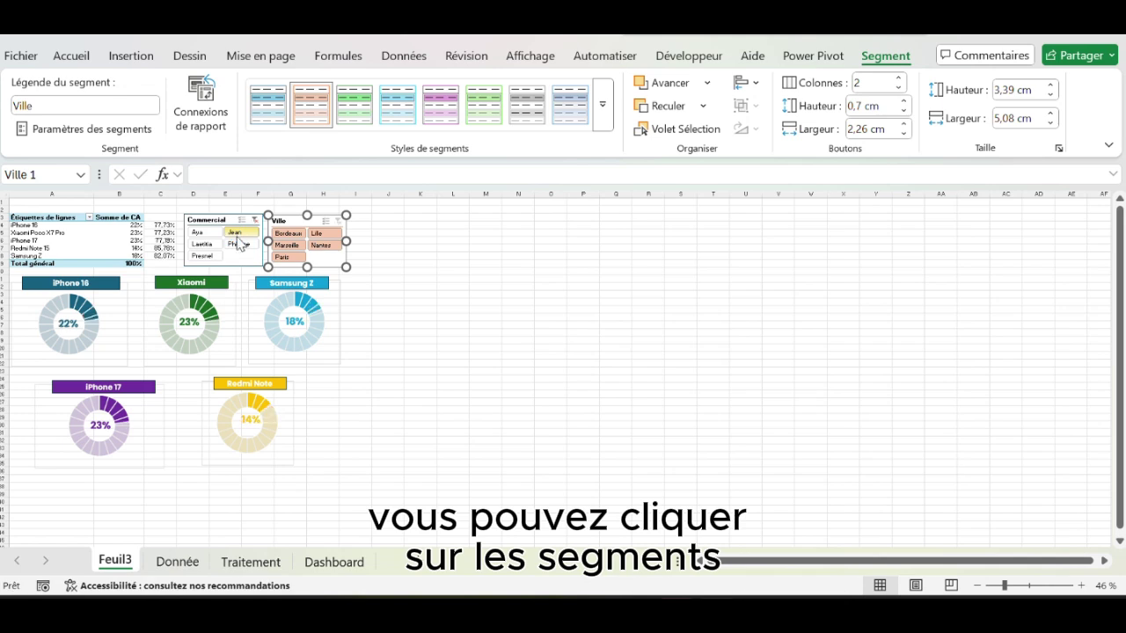
pyautogui.click(238, 244)
pyautogui.click(212, 255)
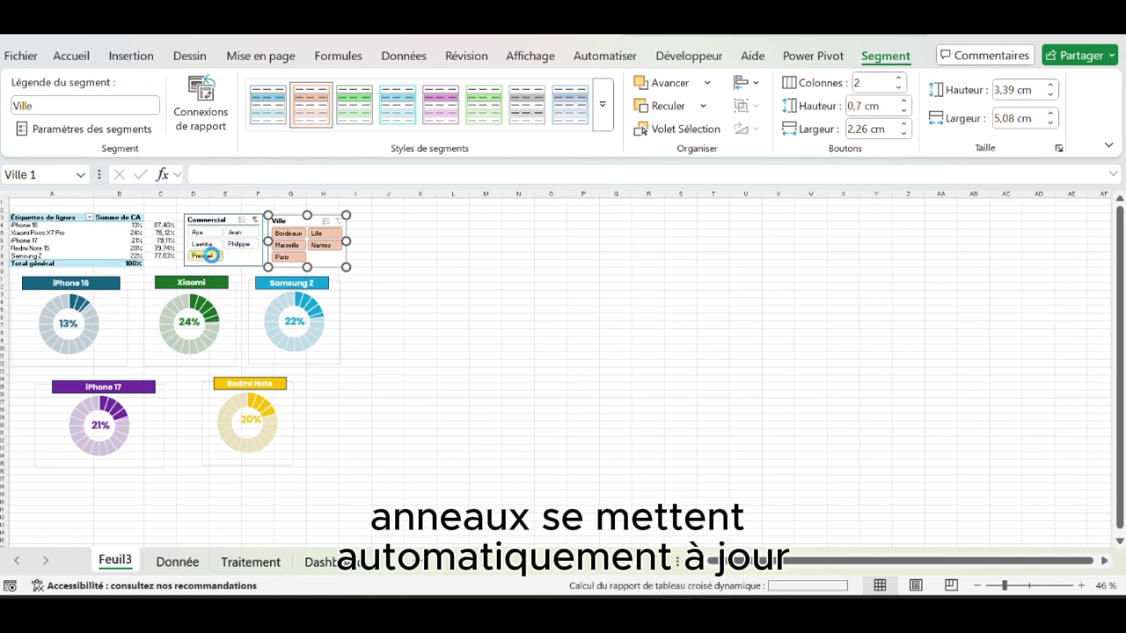
# Filter the charts by Bordeaux, Paris, Nantes, Marseille and finally Lille with the Ville slicer
pyautogui.click(286, 233)
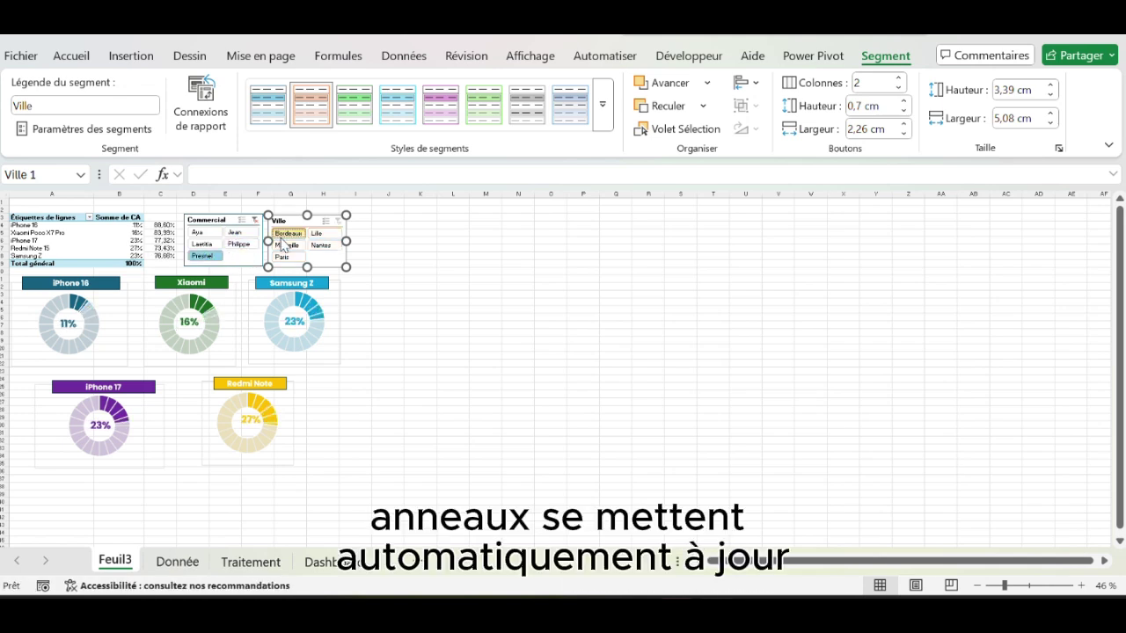
pyautogui.click(285, 257)
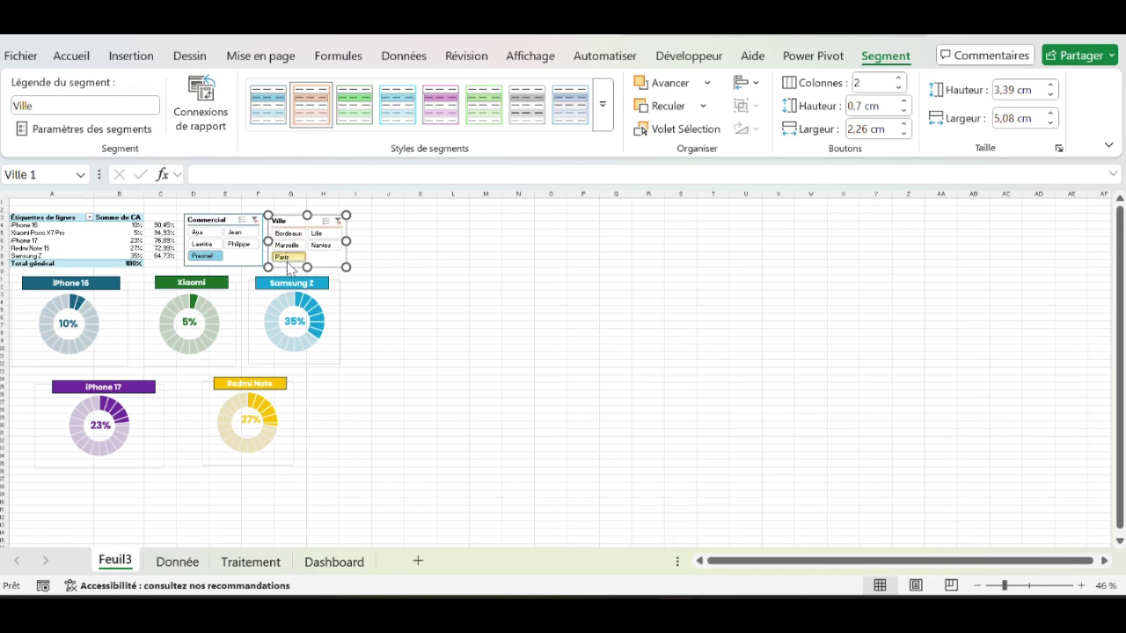
pyautogui.click(320, 246)
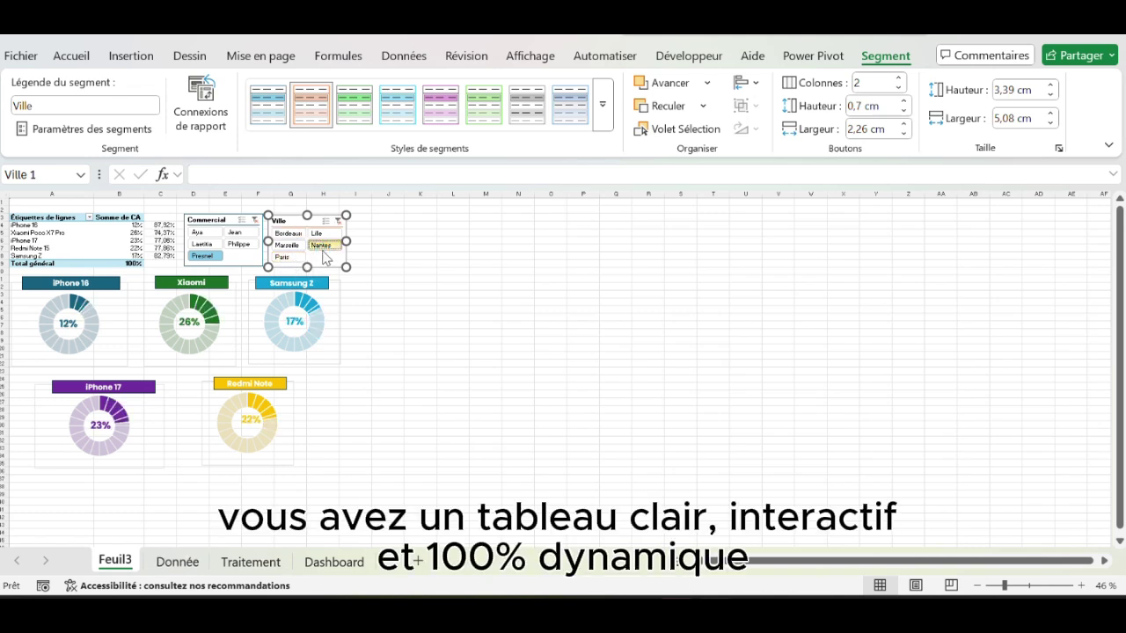
pyautogui.click(290, 247)
pyautogui.click(317, 238)
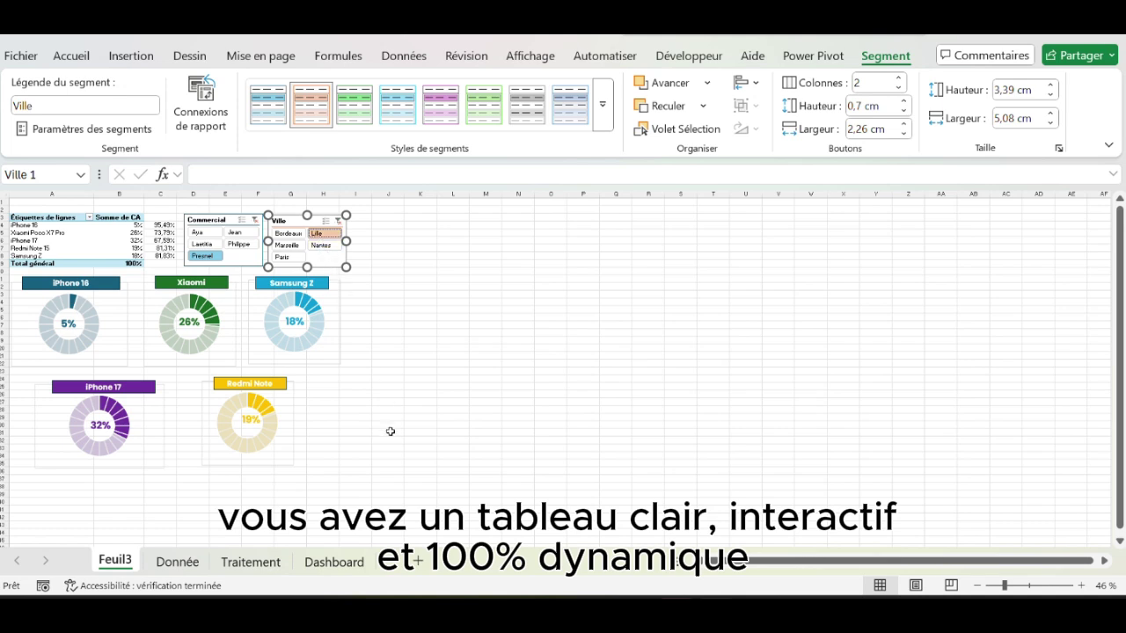
pyautogui.click(390, 482)
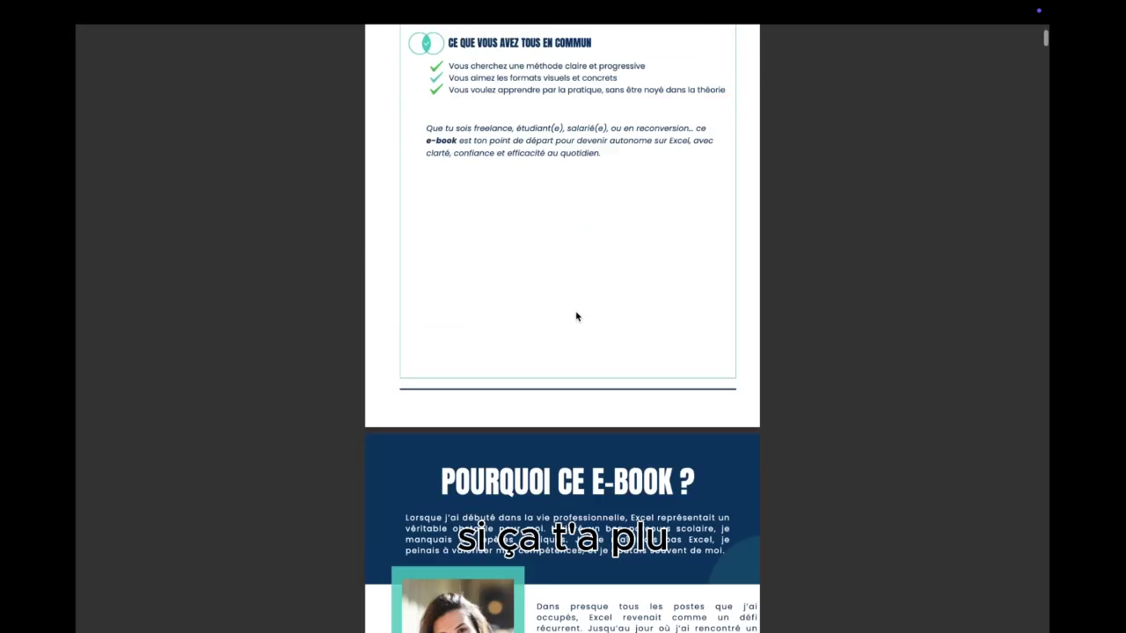
pyautogui.scroll(-20, 576, 316)
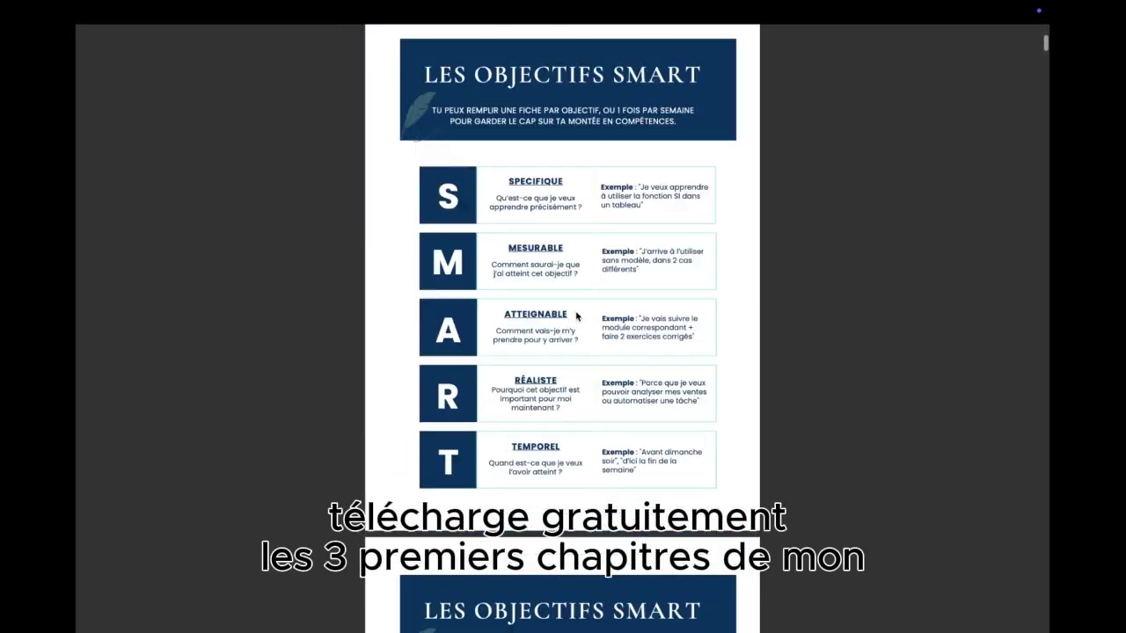
pyautogui.scroll(-20, 563, 316)
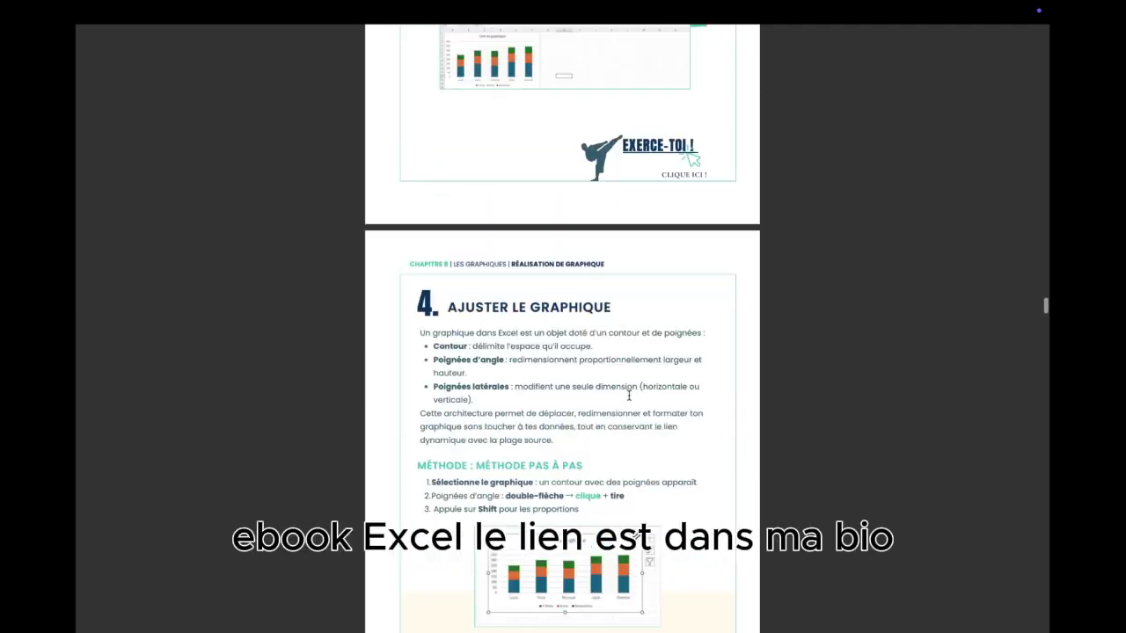
pyautogui.rightClick(699, 266)
pyautogui.click(750, 410)
pyautogui.scroll(-20, 809, 378)
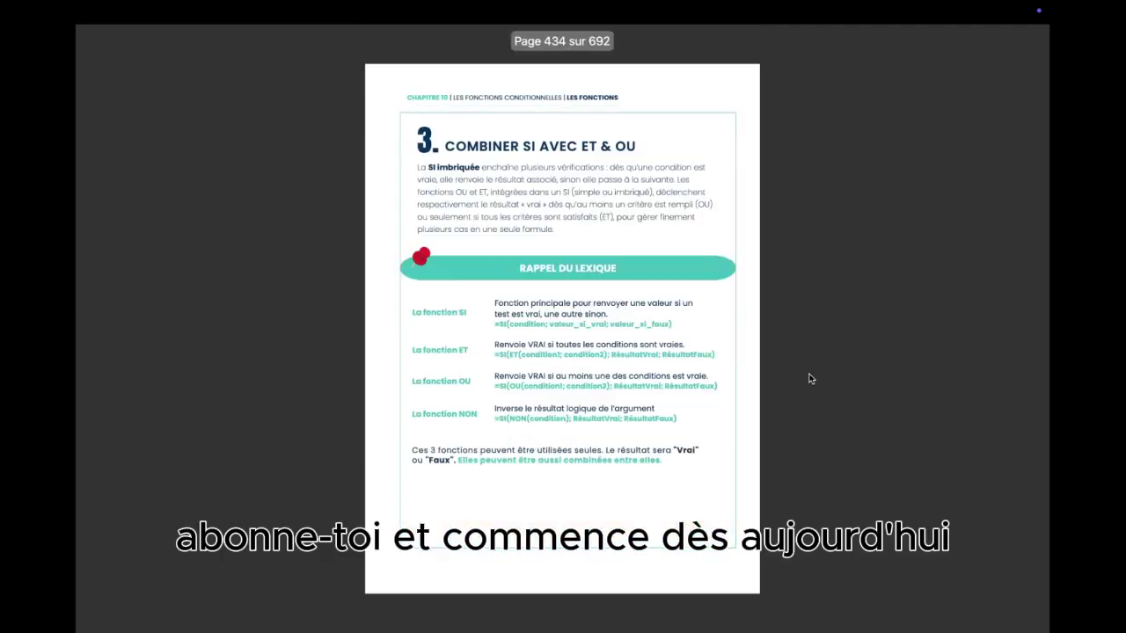